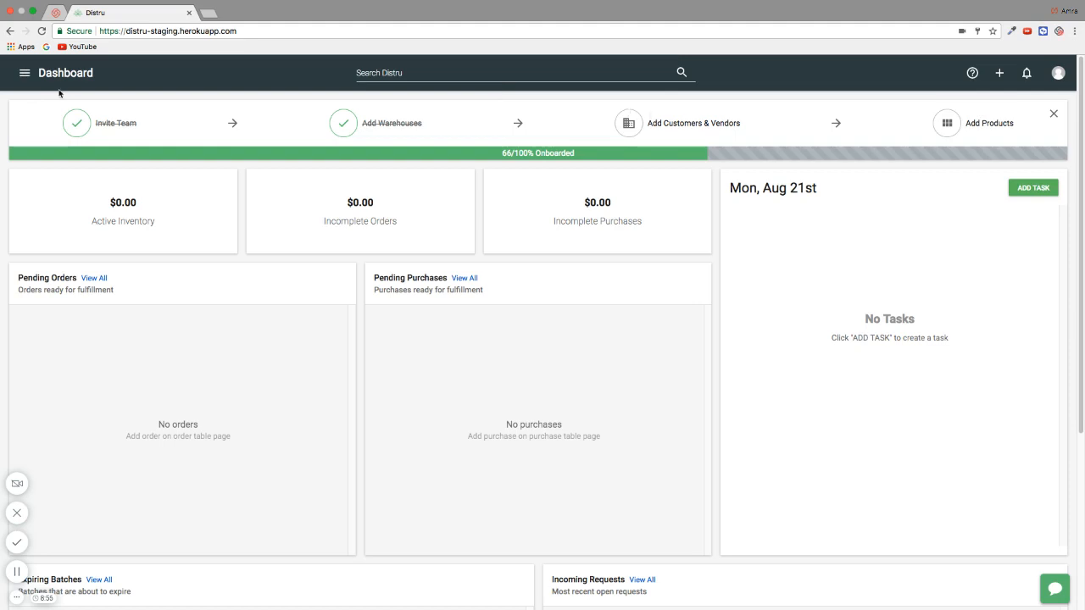
Go to the Companies list from the main menu, dismiss the filters tip, and begin a new company
left_click(23, 74)
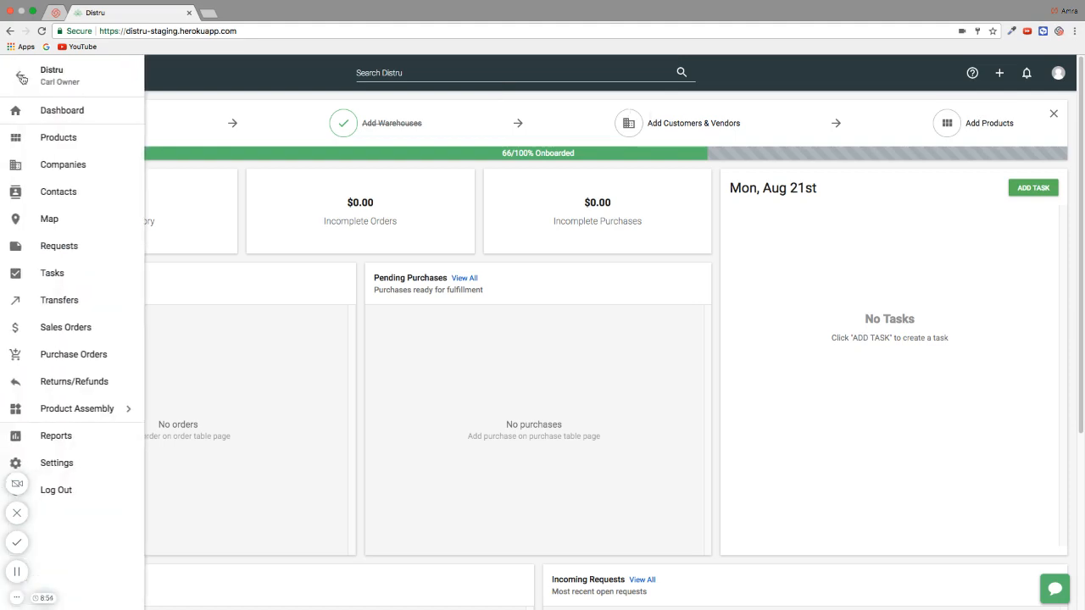
left_click(61, 167)
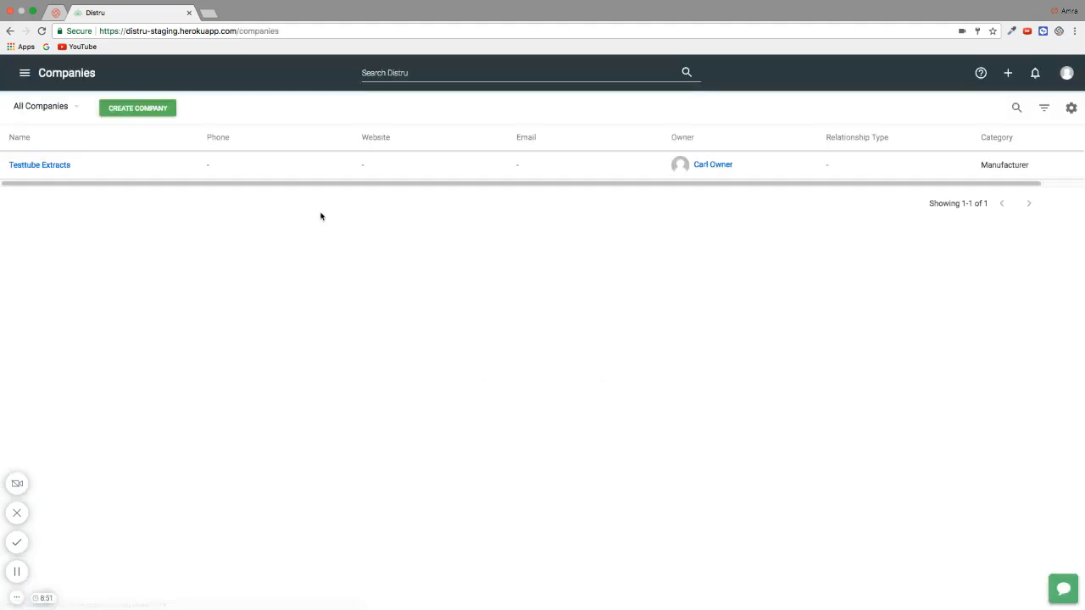
left_click(50, 124)
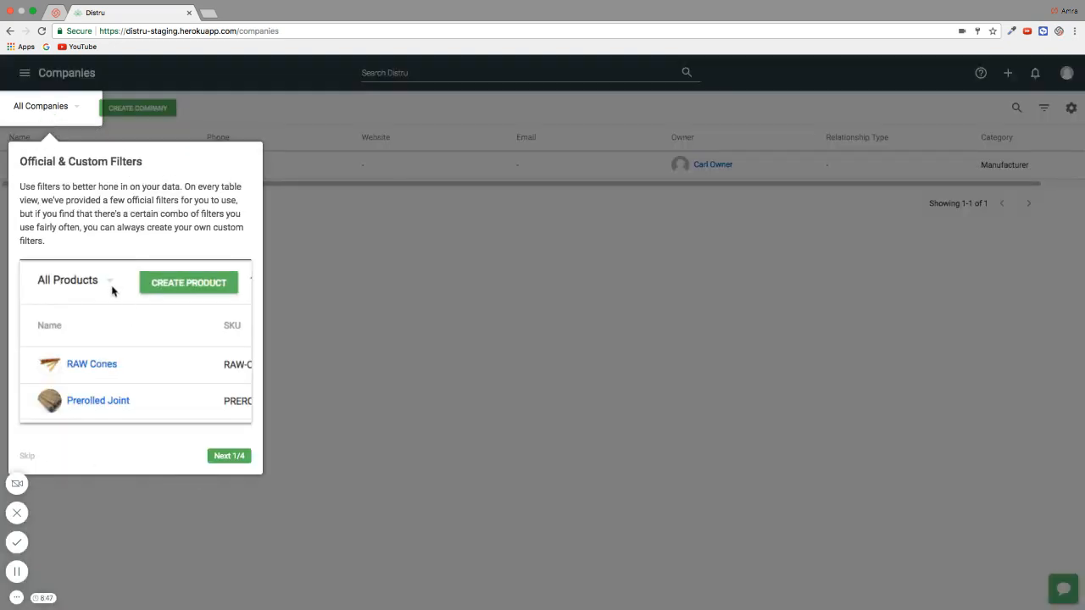
left_click(19, 457)
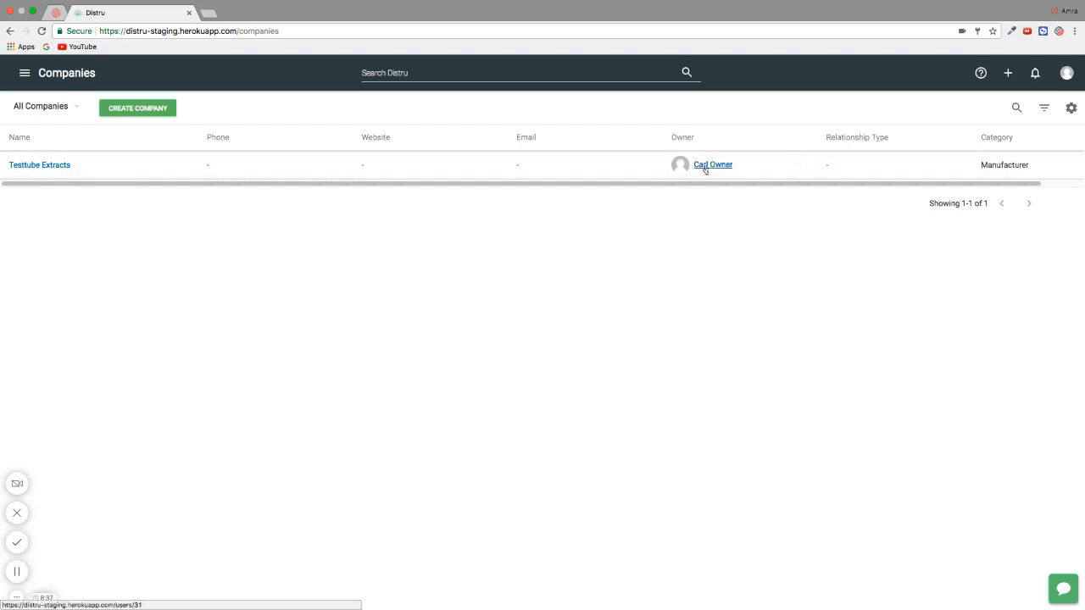
left_click(133, 111)
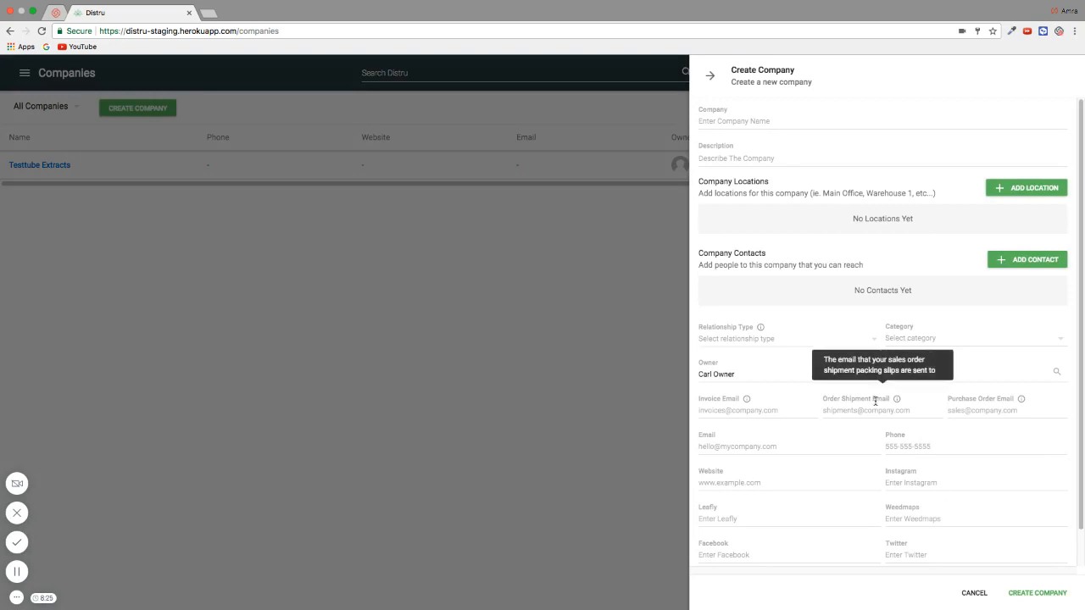
Name the company 'XYZ Farms' and describe it as a provider of Gorilla Glue and Blue Dream strains in Yolo county
mouse_move(809, 323)
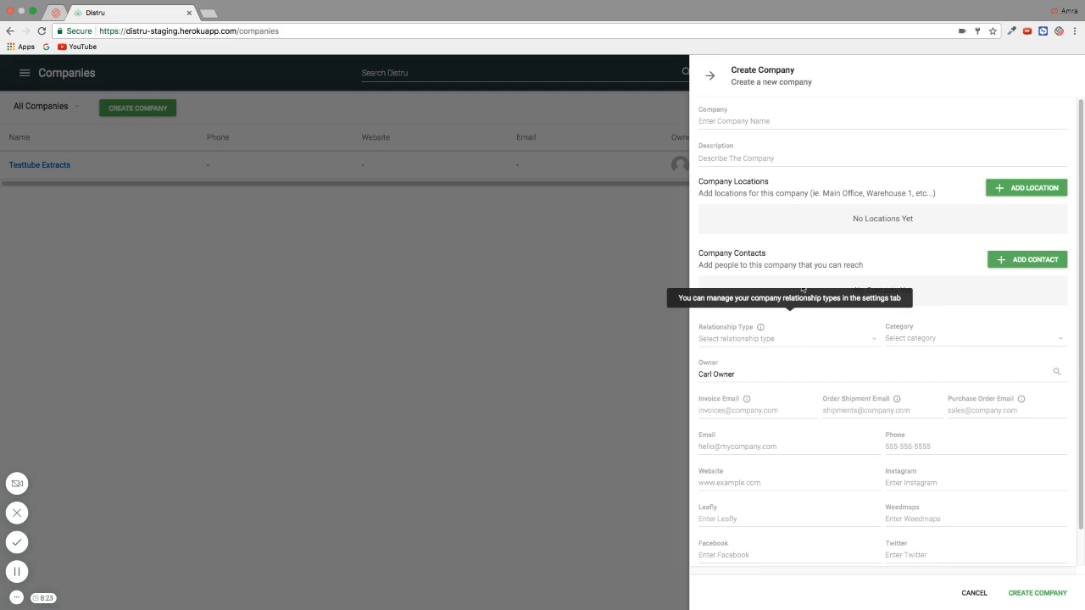
left_click(770, 121)
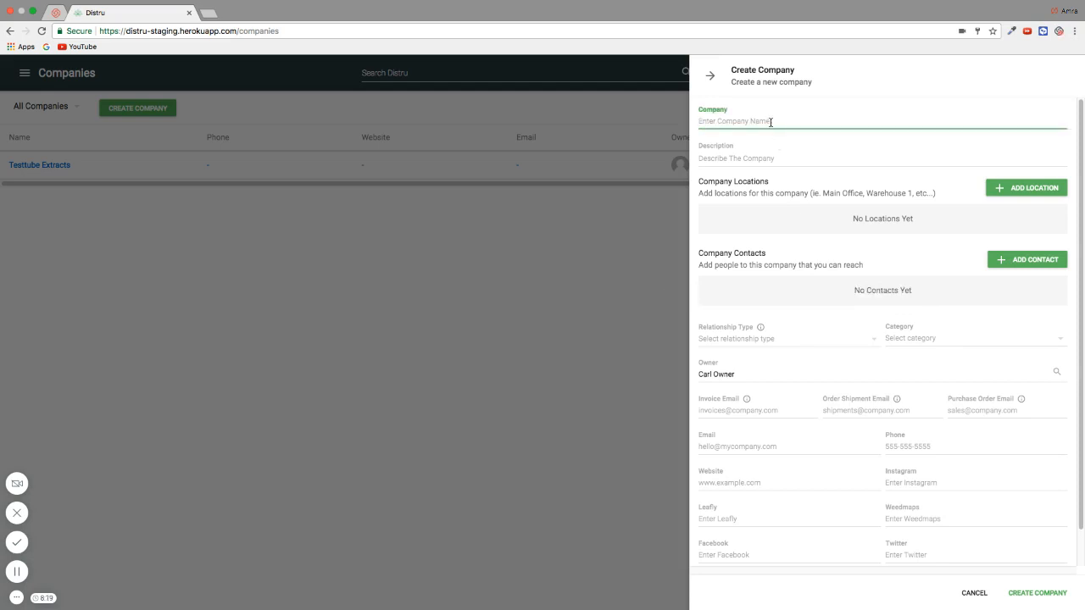
type("XYZ FARMS")
key("BackSpace")
key("BackSpace")
key("BackSpace")
key("BackSpace")
type("arm")
left_click(729, 157)
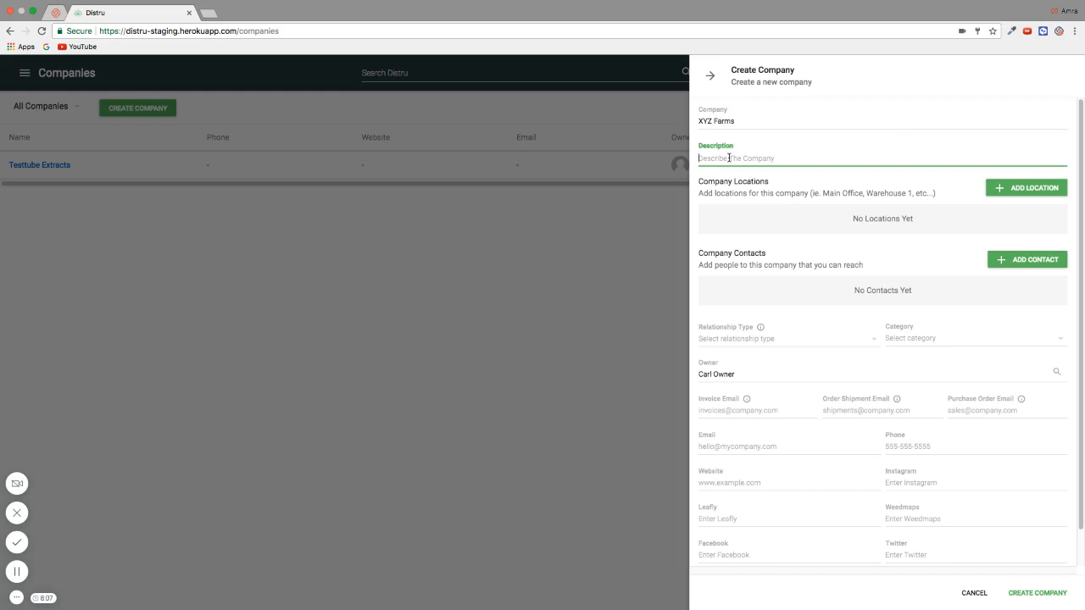
type("Providers of high quality Gorilla Glue and Blue")
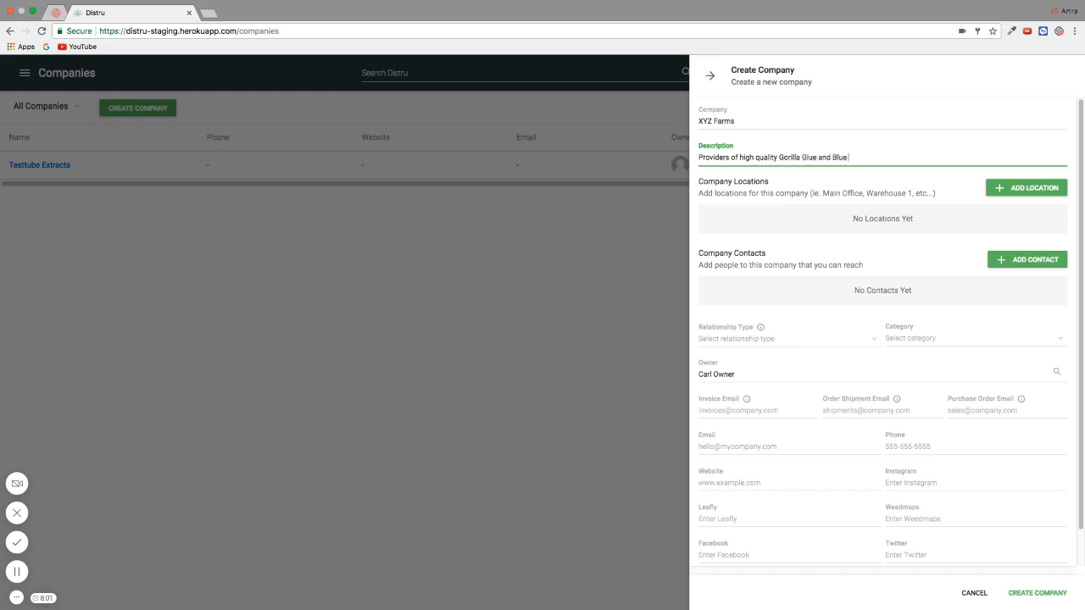
type(" Dream strains; available in Yolo county")
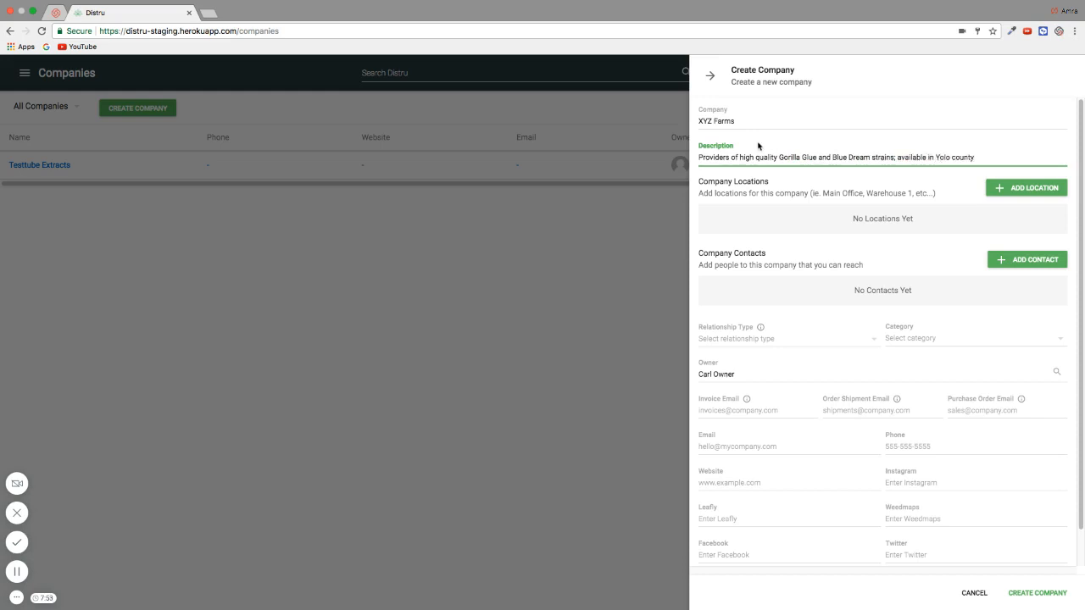
left_click(1005, 191)
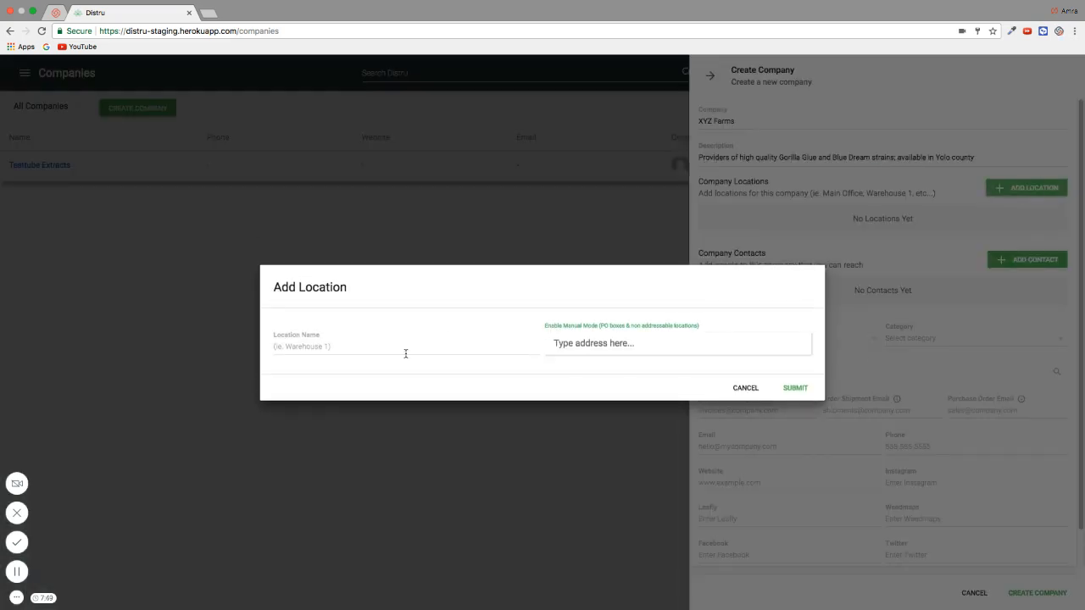
Add a location named 'Warehouse 1' with the address Santa Rosa, CA, United States
left_click(405, 353)
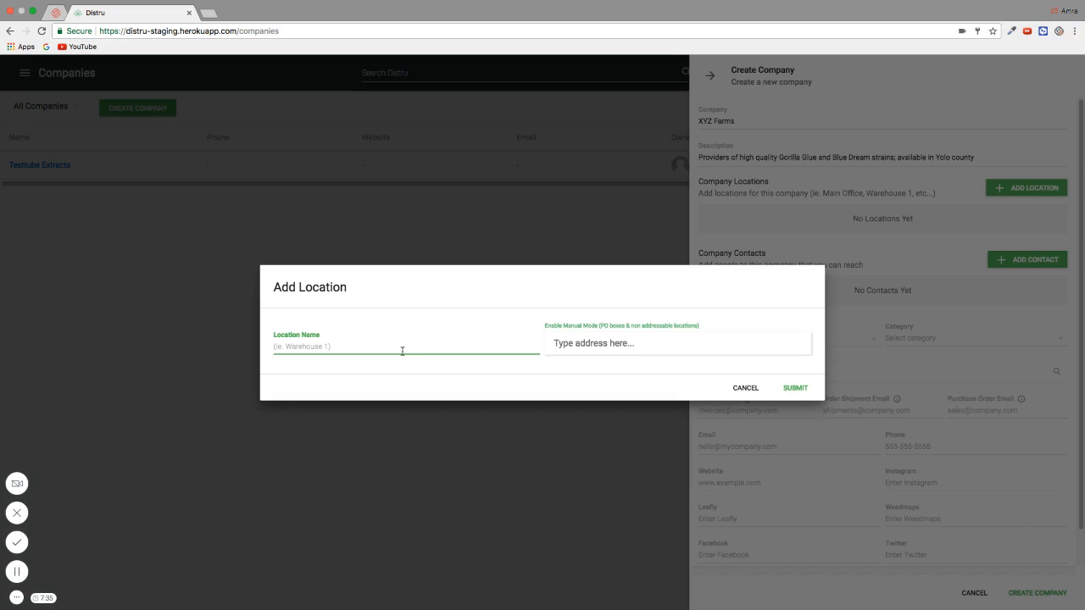
type("Warho")
type("house 1")
left_click(636, 346)
type("santa rosa")
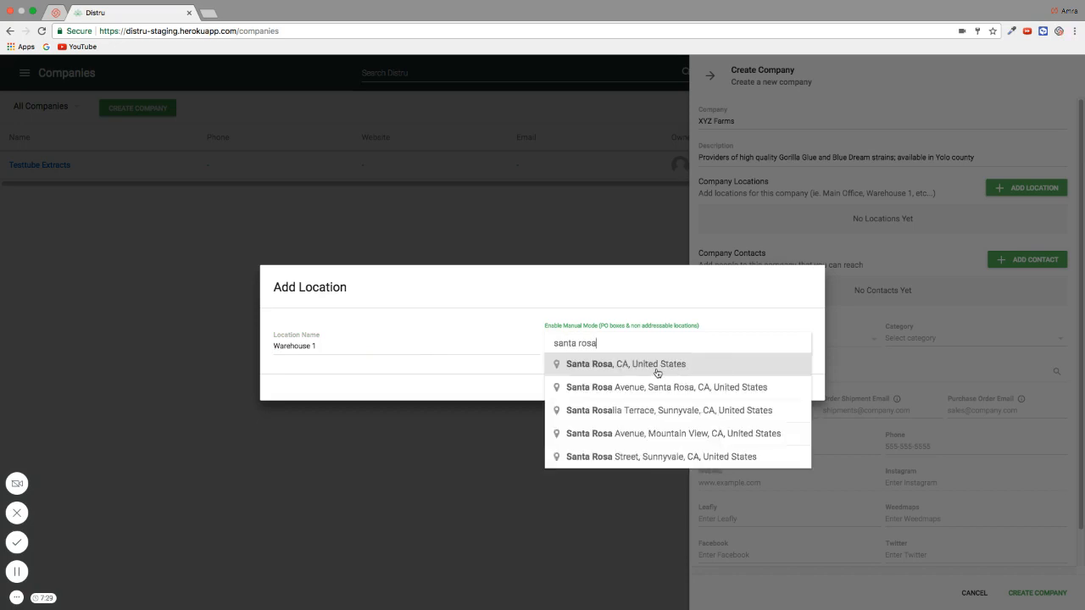
left_click(658, 366)
left_click(793, 388)
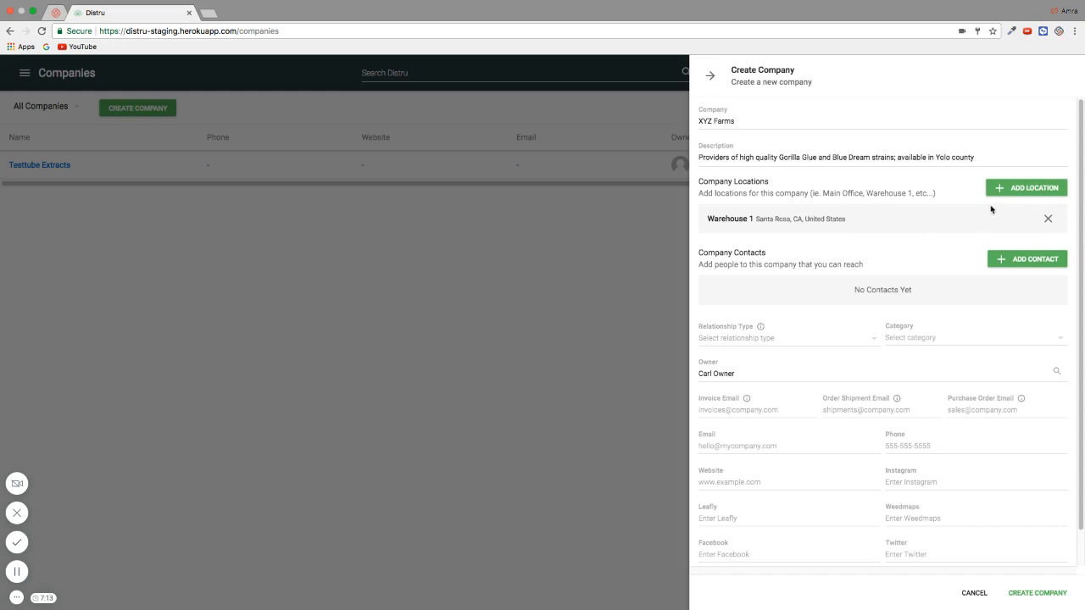
Add a contact with the CEO's first name, last name, title CEO, and e-mail address
left_click(991, 261)
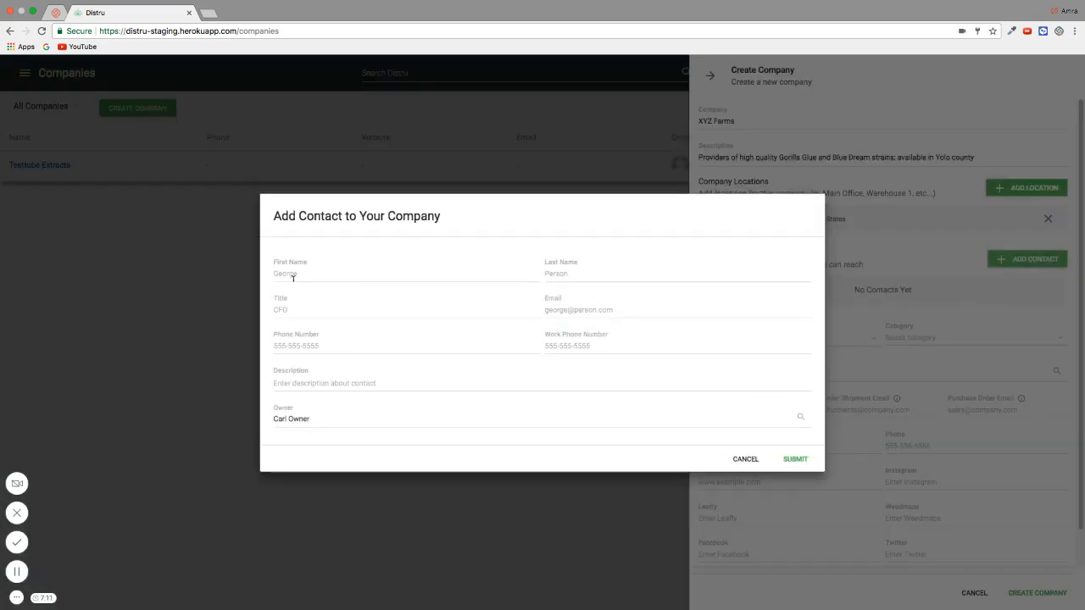
left_click(317, 274)
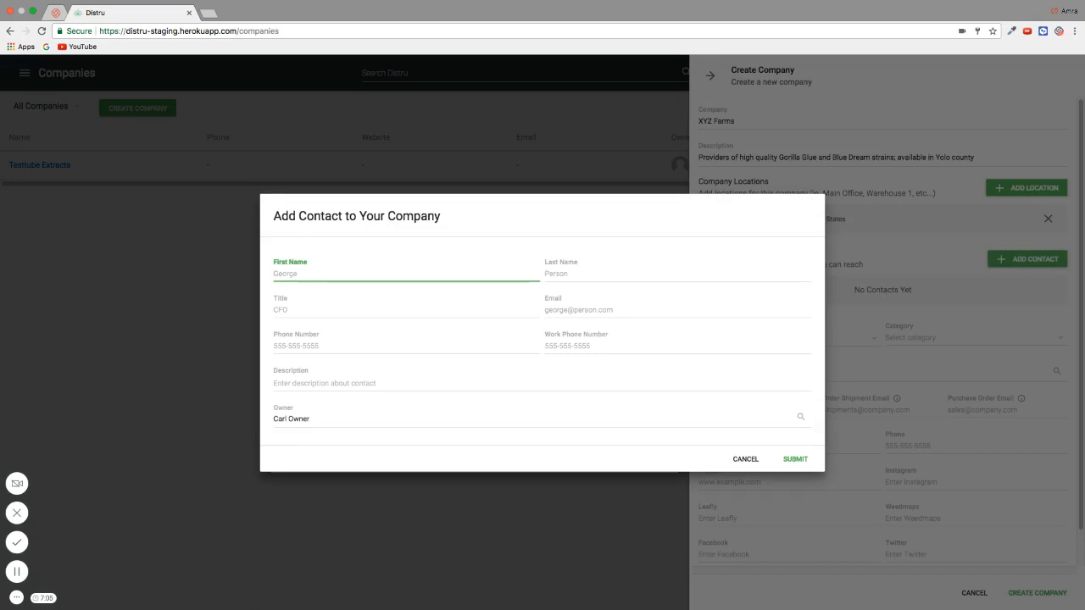
type("Ra")
key("BackSpace")
key("Tab")
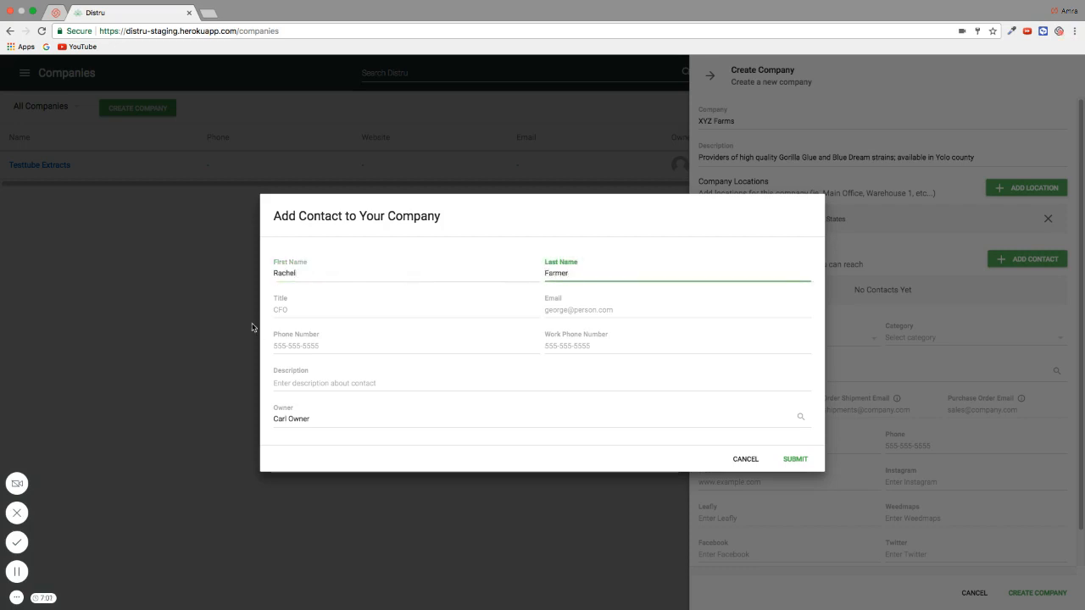
left_click(283, 314)
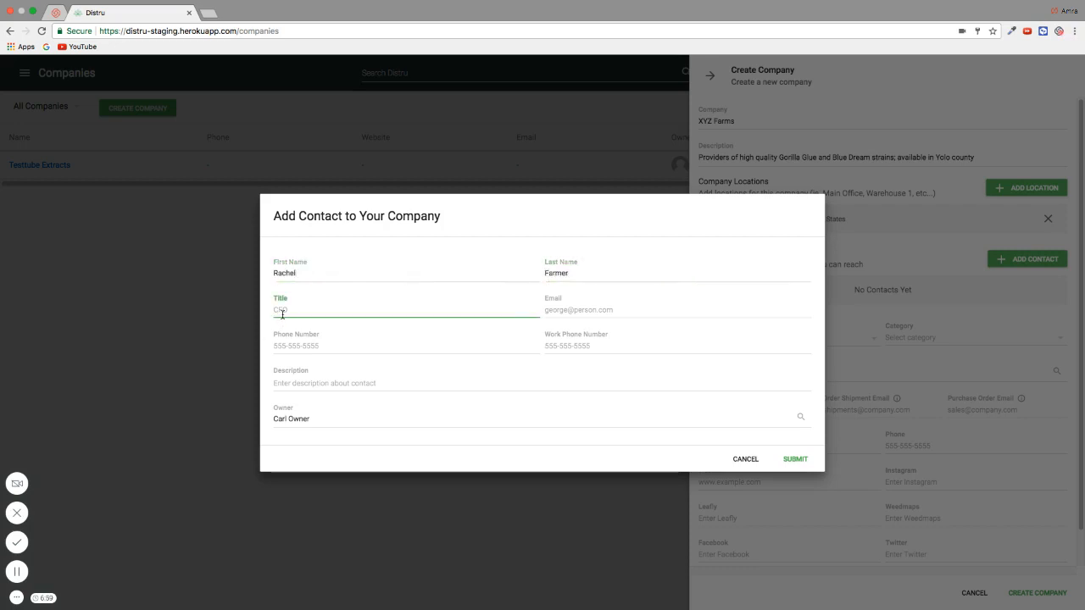
type("CEO")
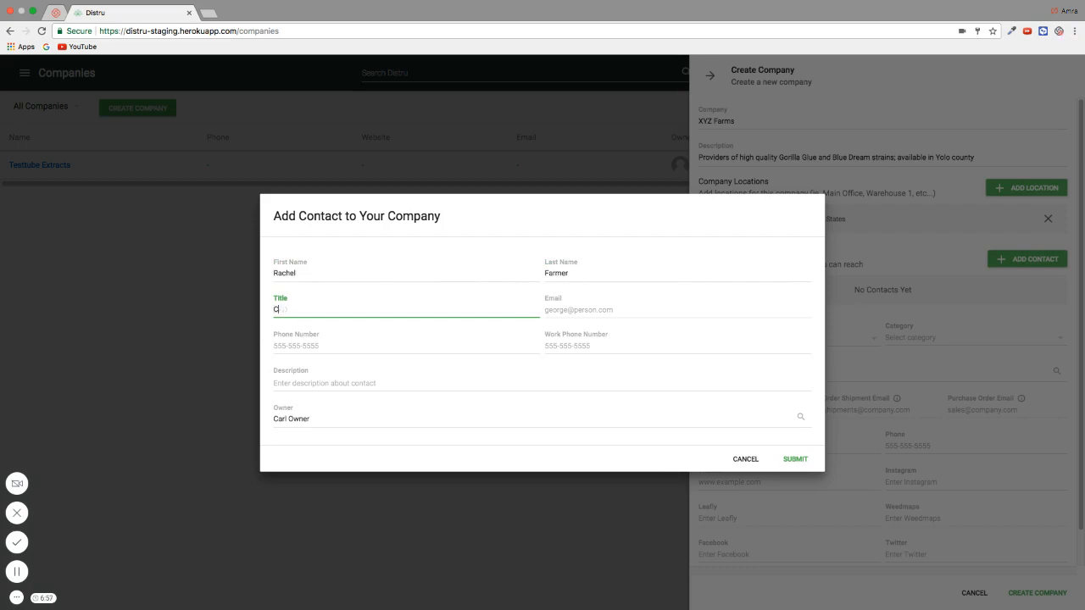
left_click(591, 313)
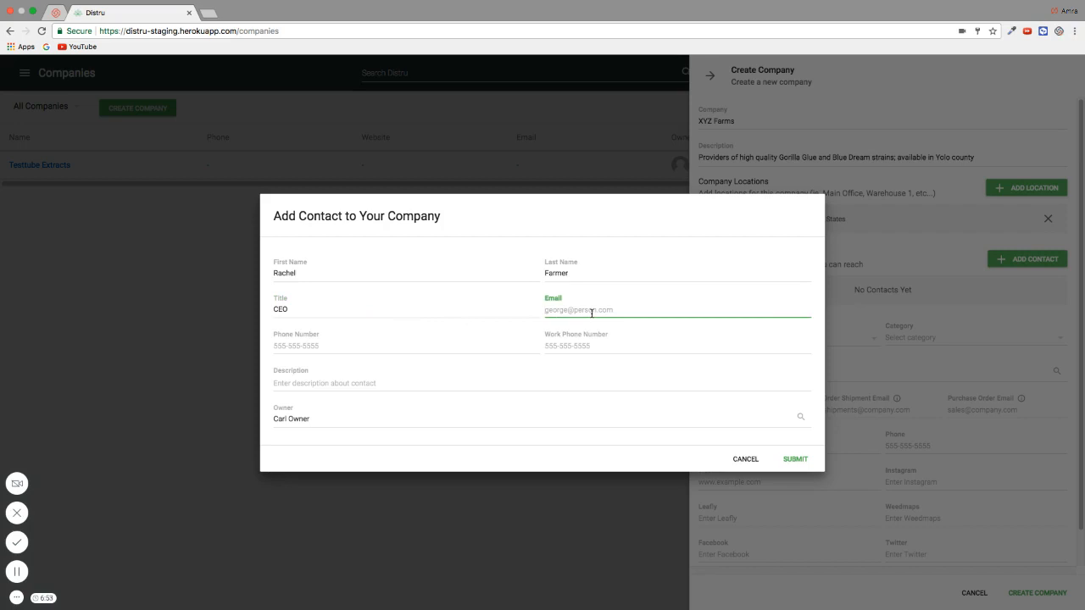
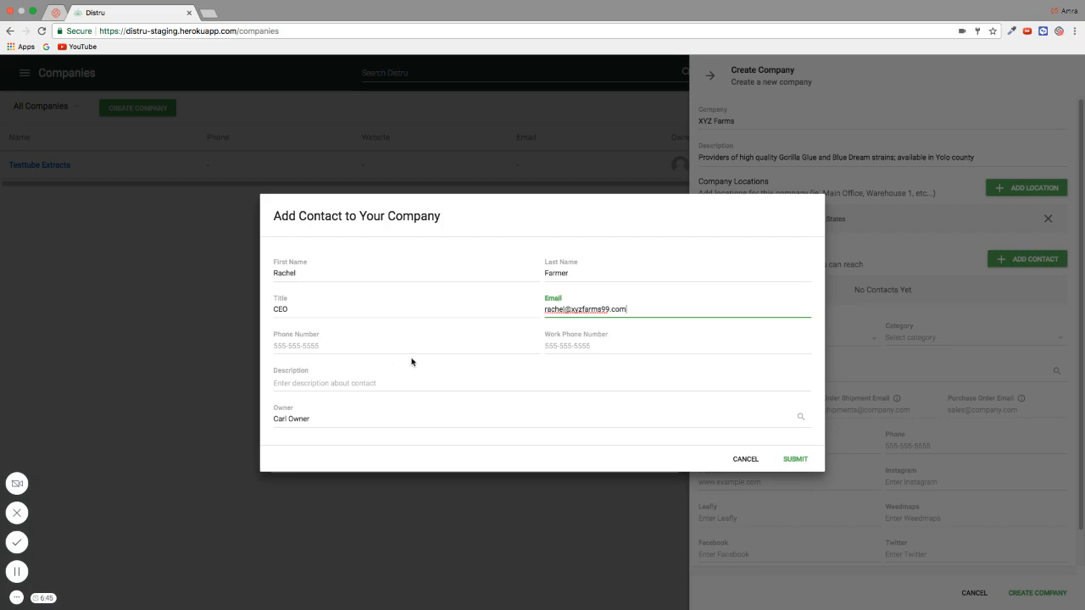
left_click(797, 460)
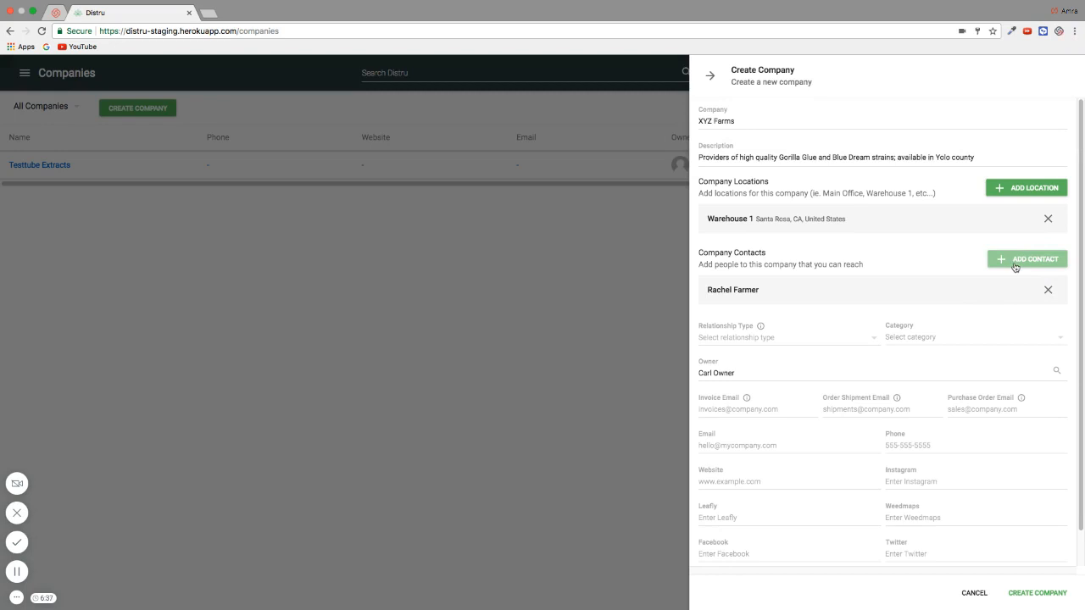
Set the company's relationship type to N/A
mouse_move(765, 337)
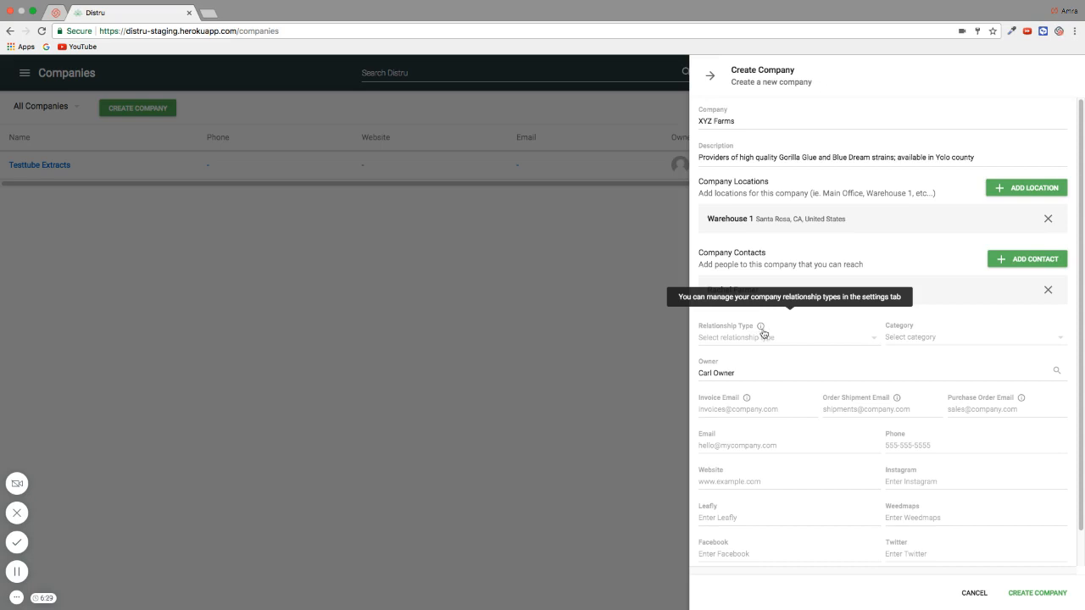
left_click(761, 339)
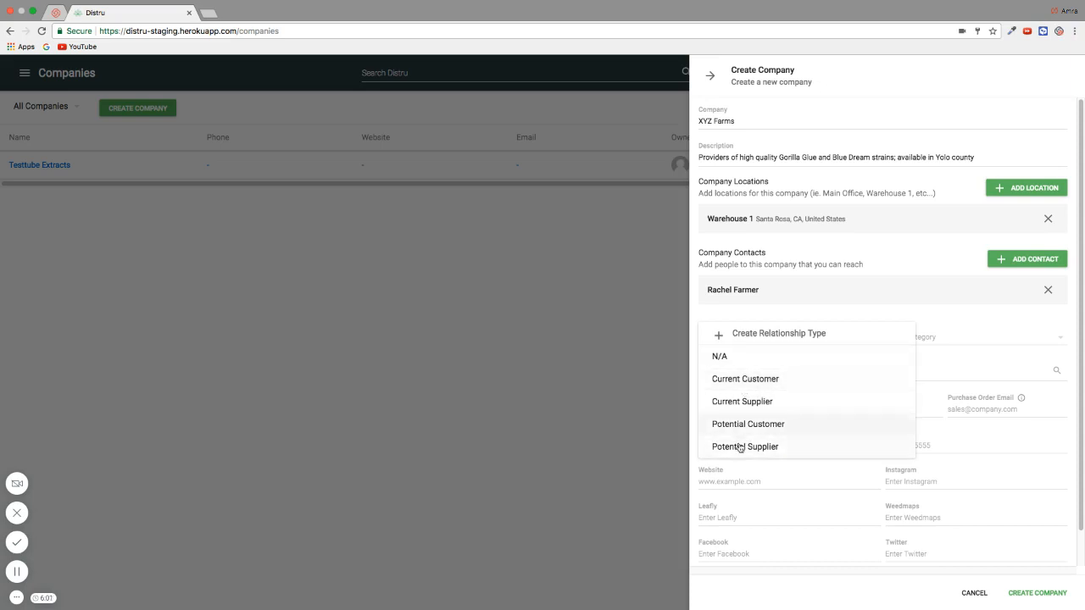
left_click(746, 357)
left_click(750, 337)
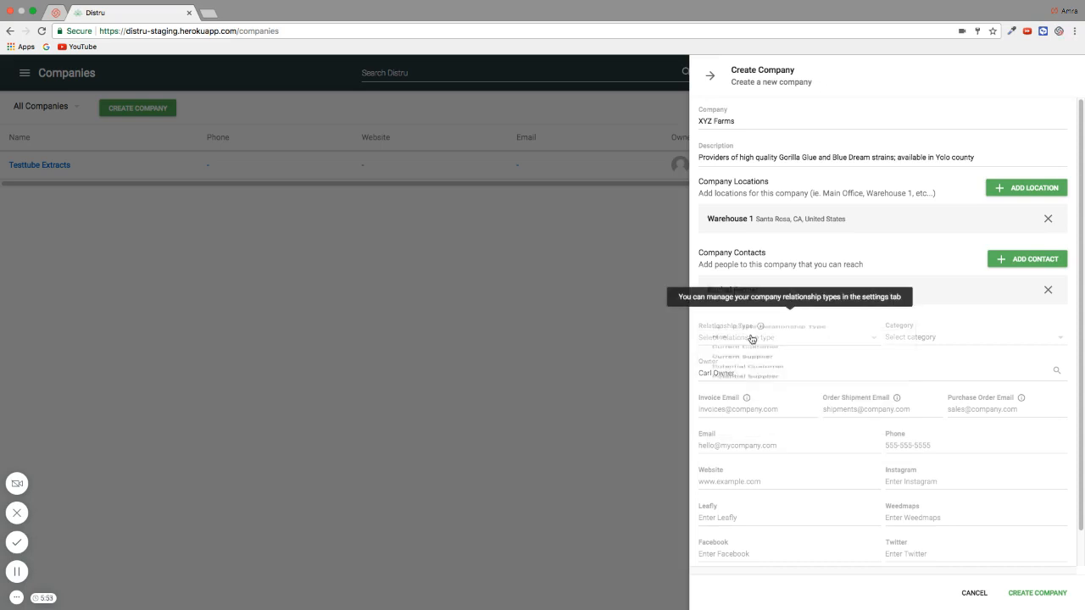
left_click(745, 361)
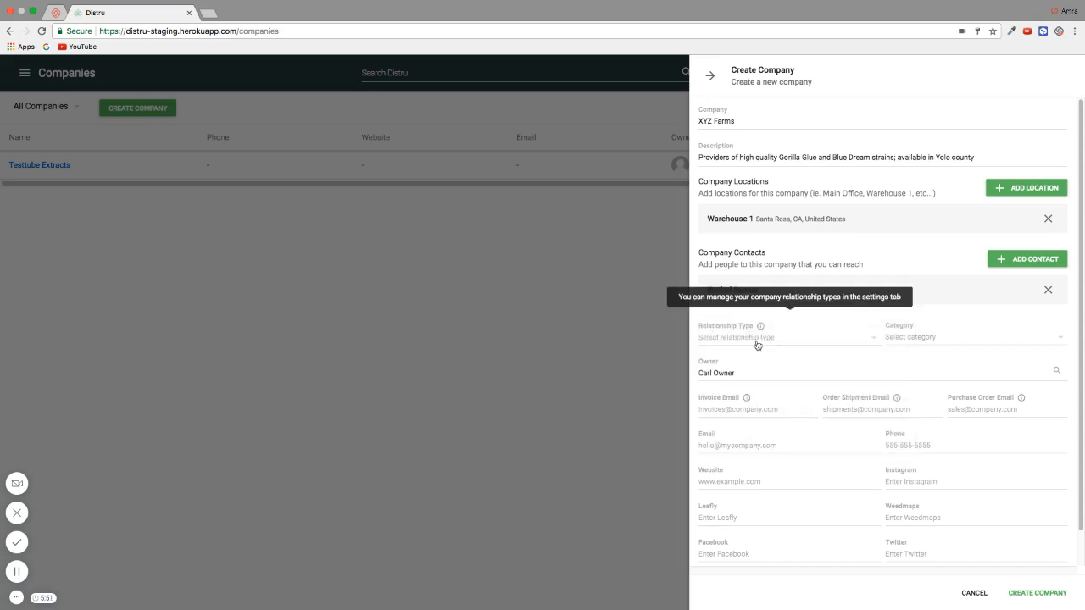
Set the company category to Cultivator and check the help tips on the e-mail fields
left_click(929, 341)
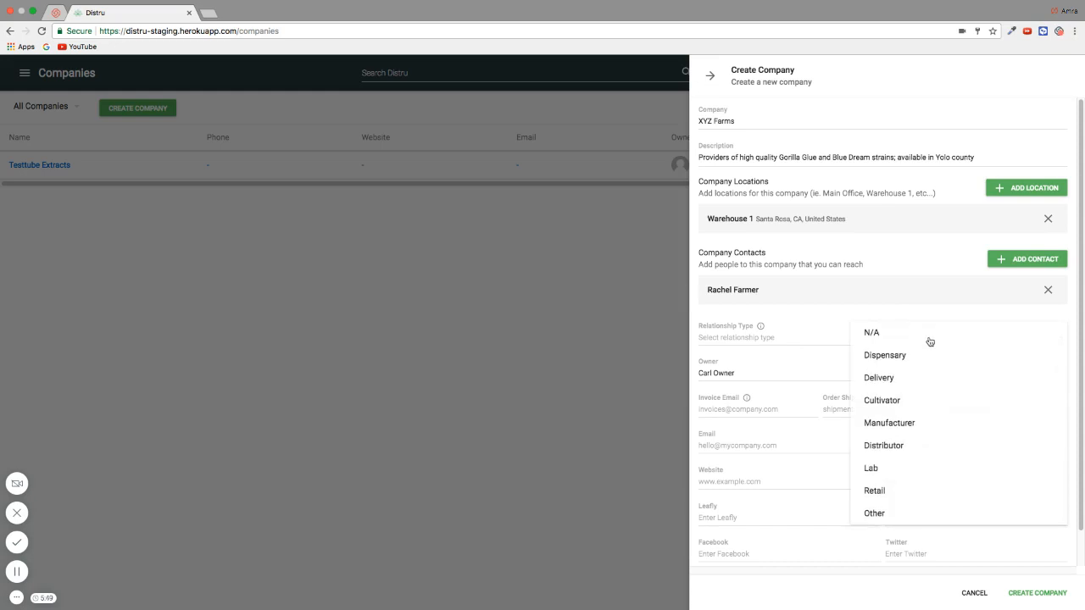
left_click(887, 400)
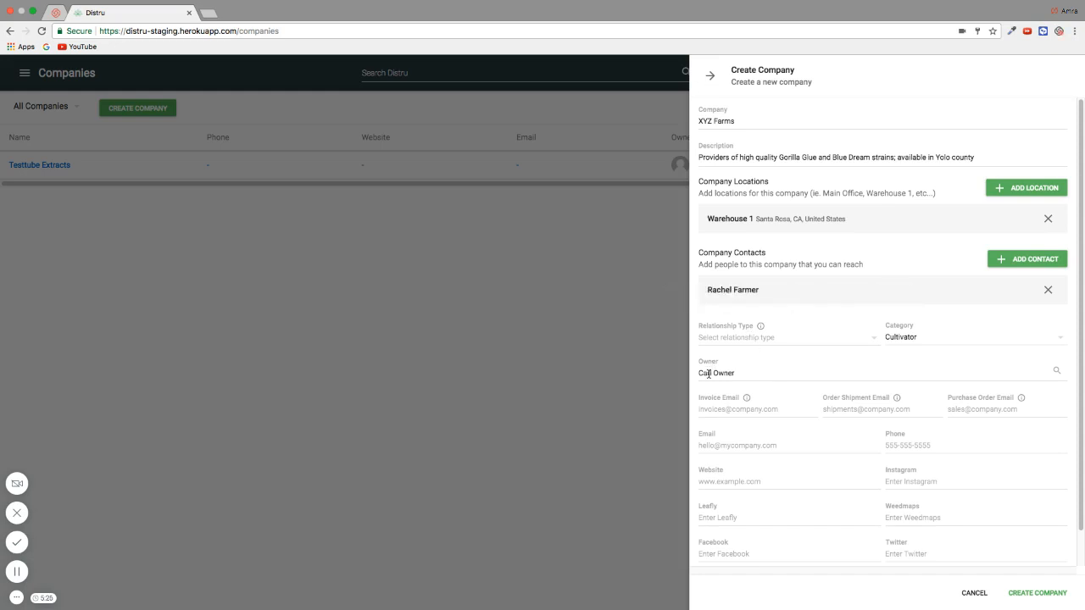
scroll(811, 372, "down", 1)
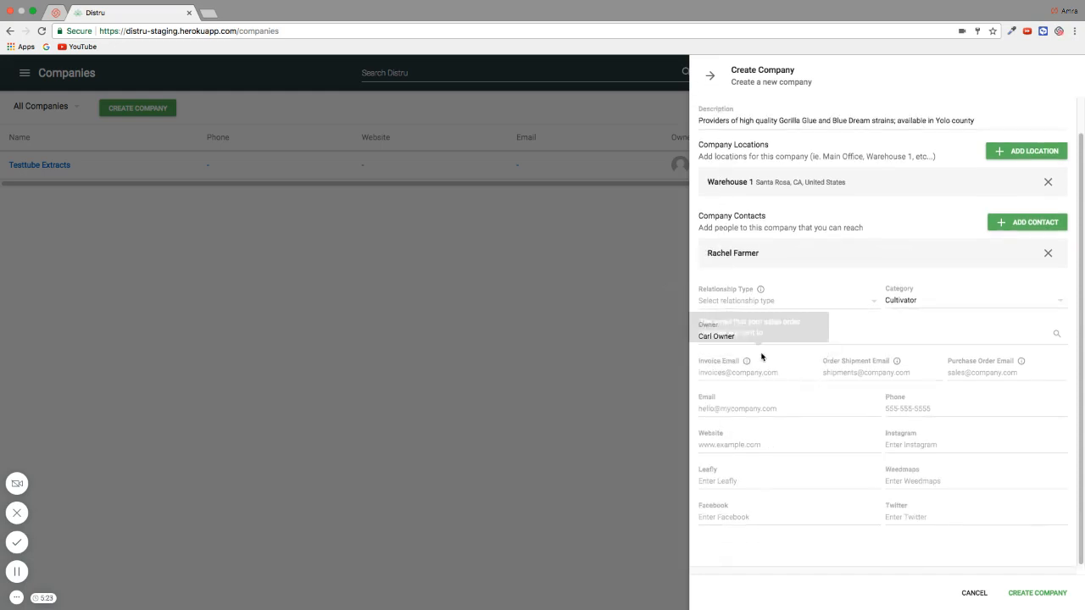
mouse_move(745, 362)
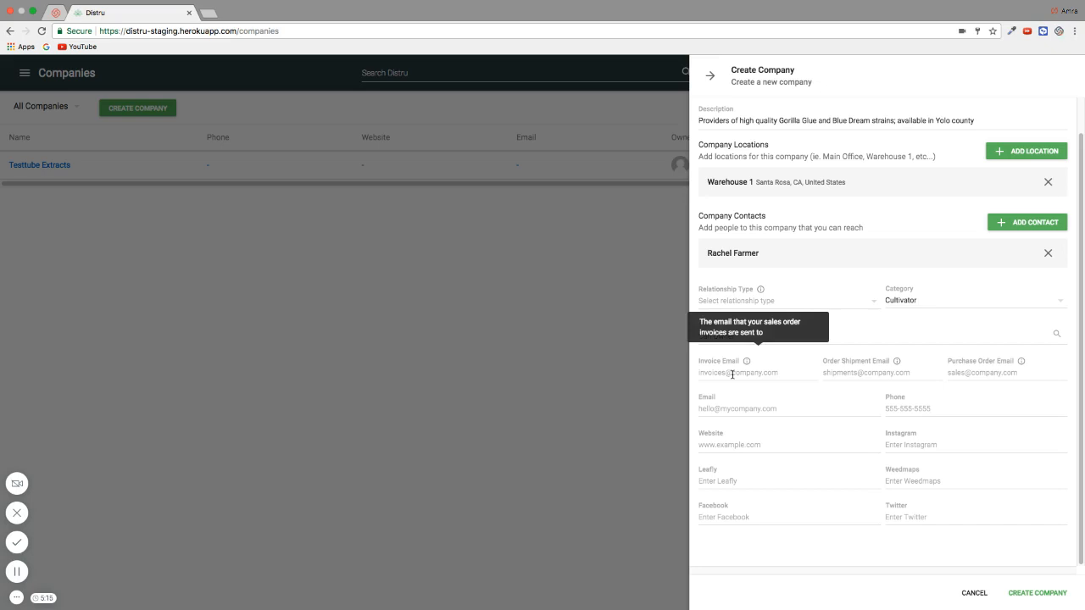
mouse_move(975, 373)
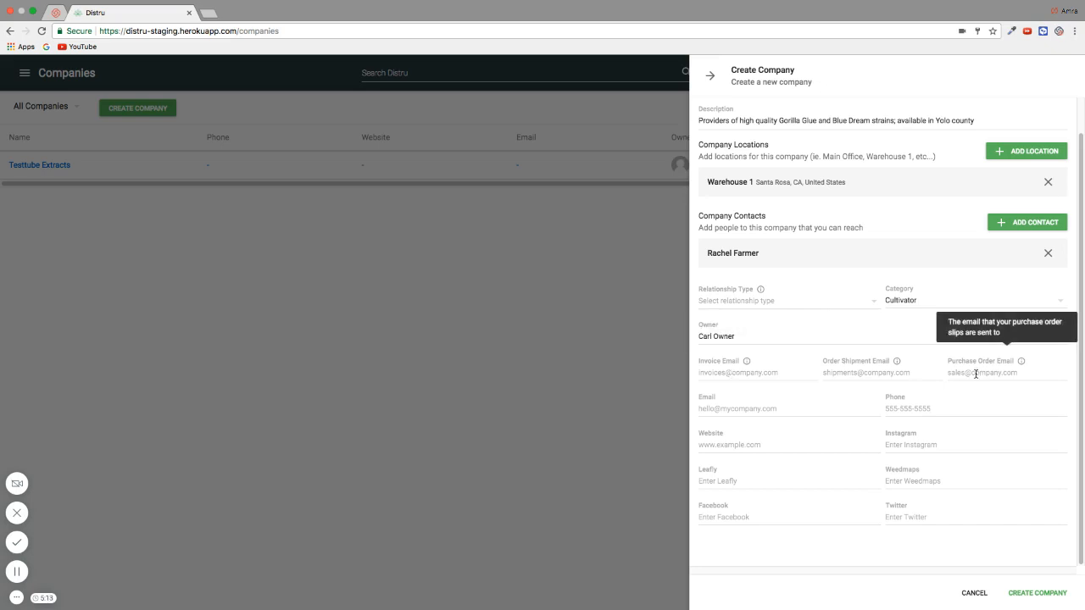
scroll(976, 373, "up", 1)
Enter the company's purchase order e-mail address and create the XYZ Farms company
left_click(994, 409)
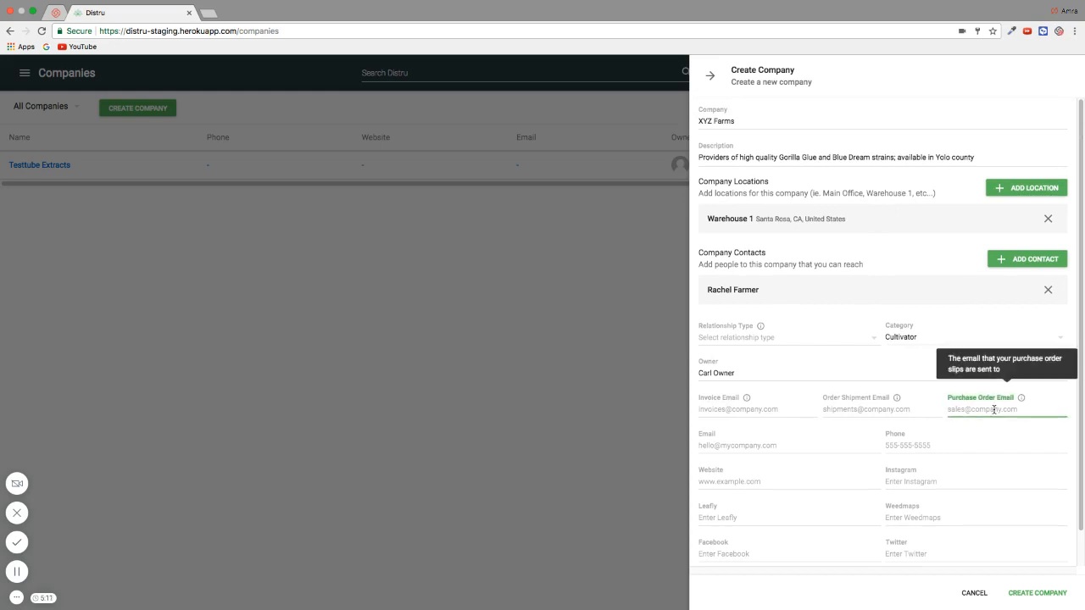
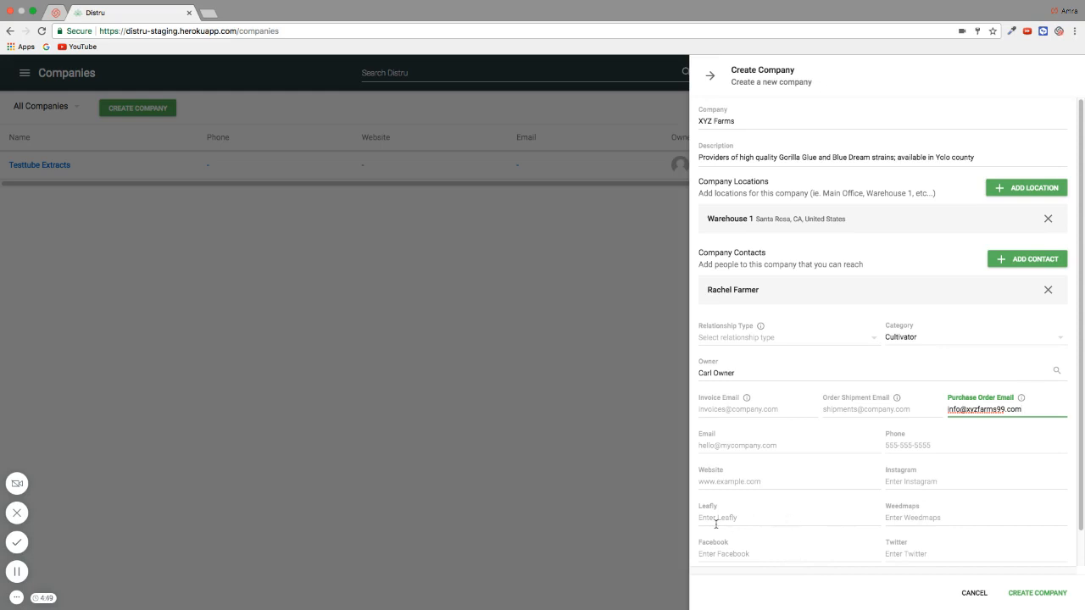
scroll(788, 551, "down", 1)
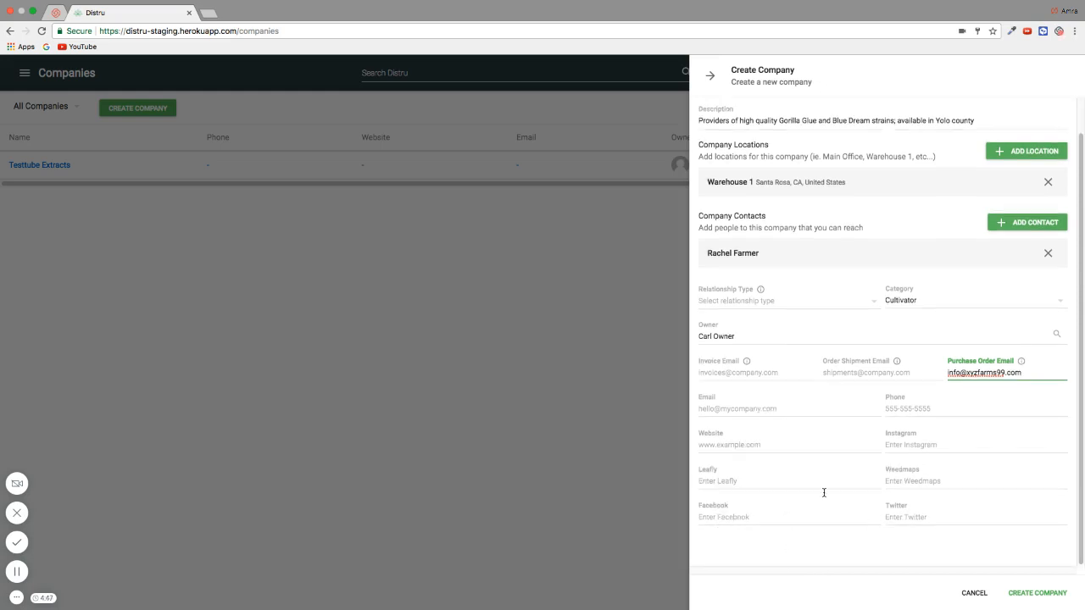
left_click(1049, 592)
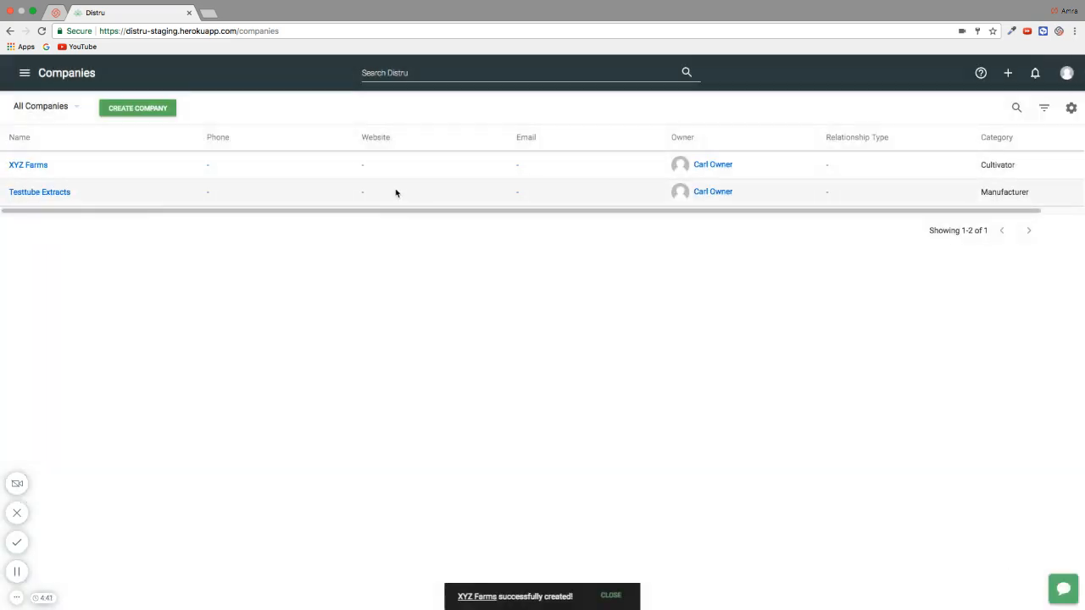
Change XYZ Farms' relationship type to Current Supplier and save the update
left_click(173, 175)
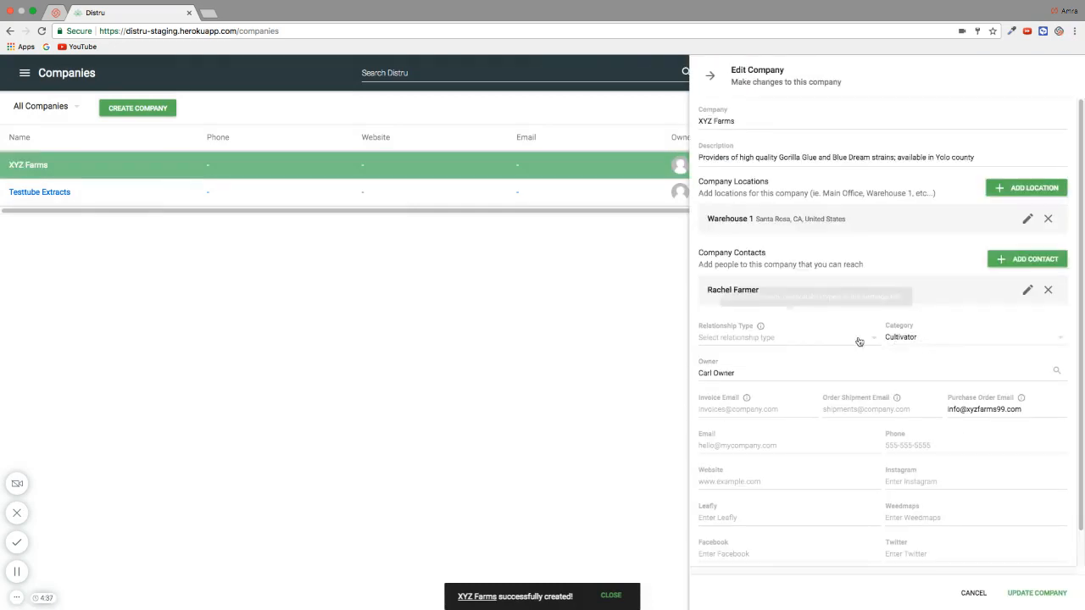
left_click(801, 339)
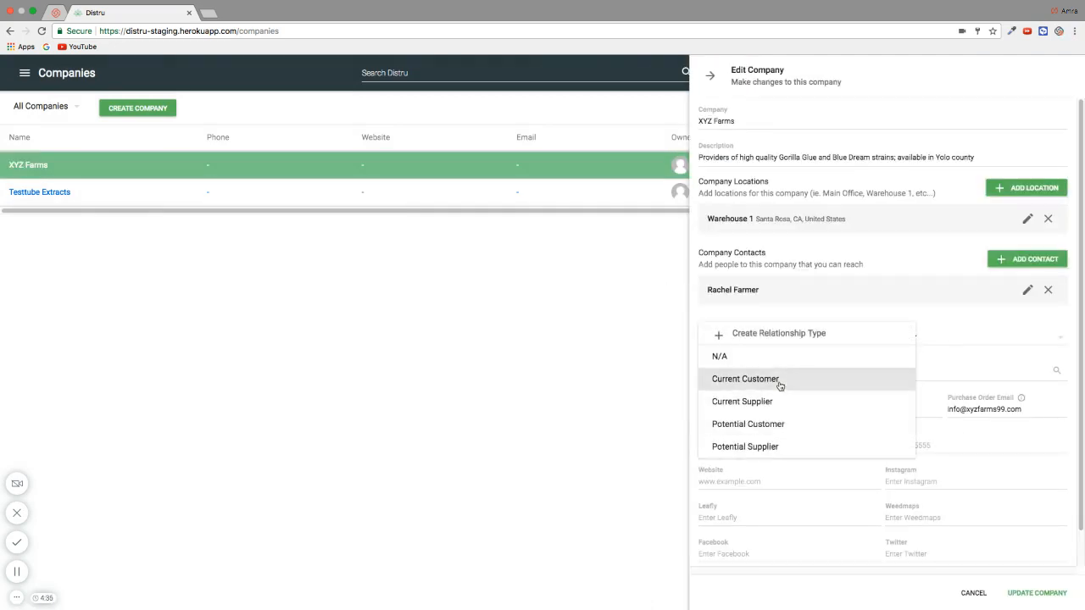
left_click(777, 401)
left_click(1036, 593)
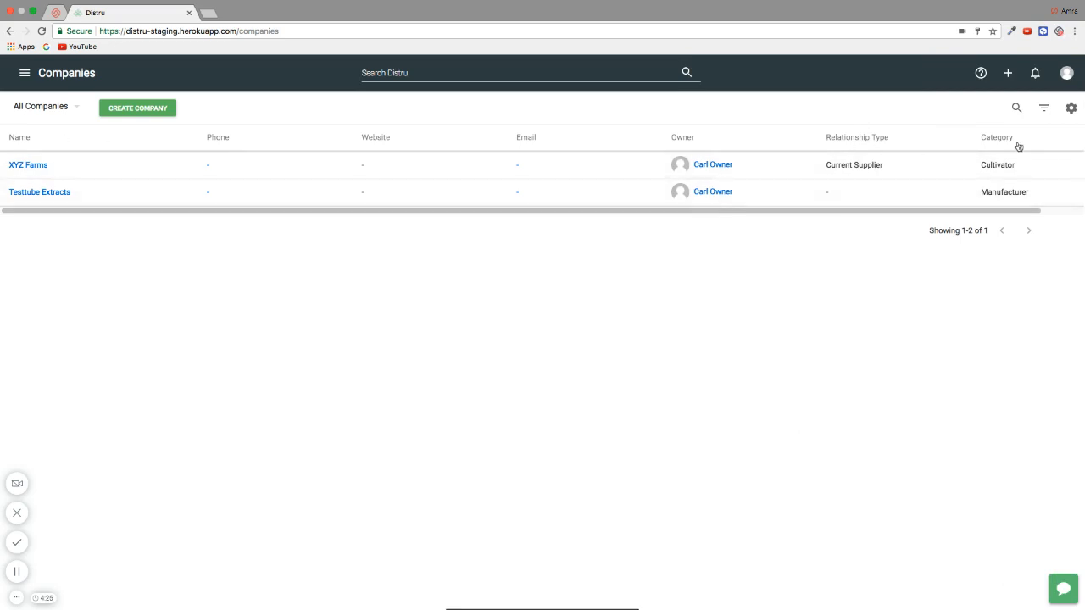
In Customize Columns, shift Category up one place ahead of Relationship Type and submit
left_click(1071, 109)
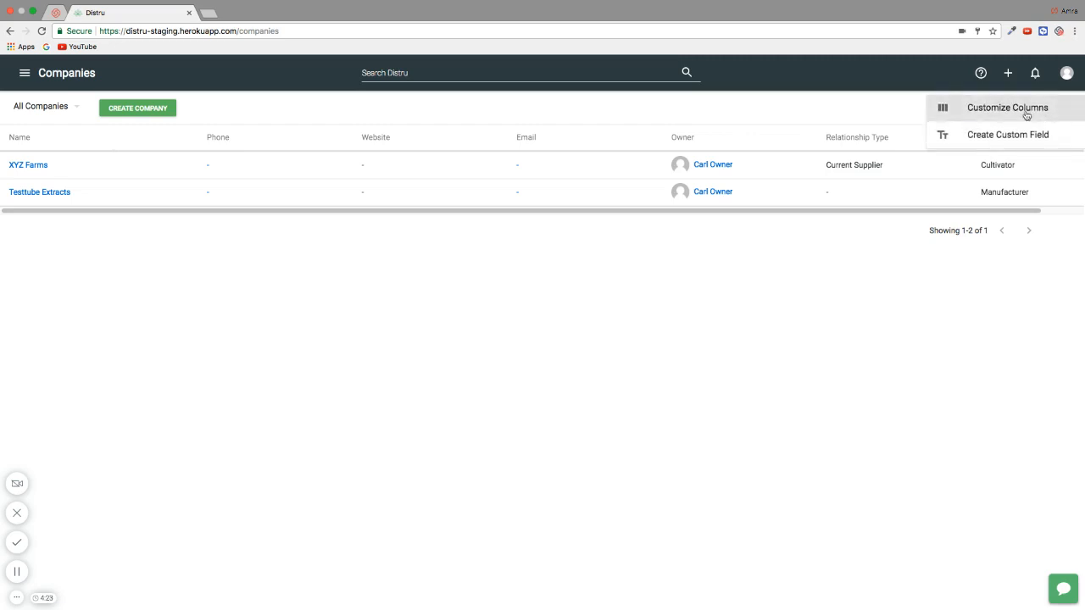
left_click(1027, 111)
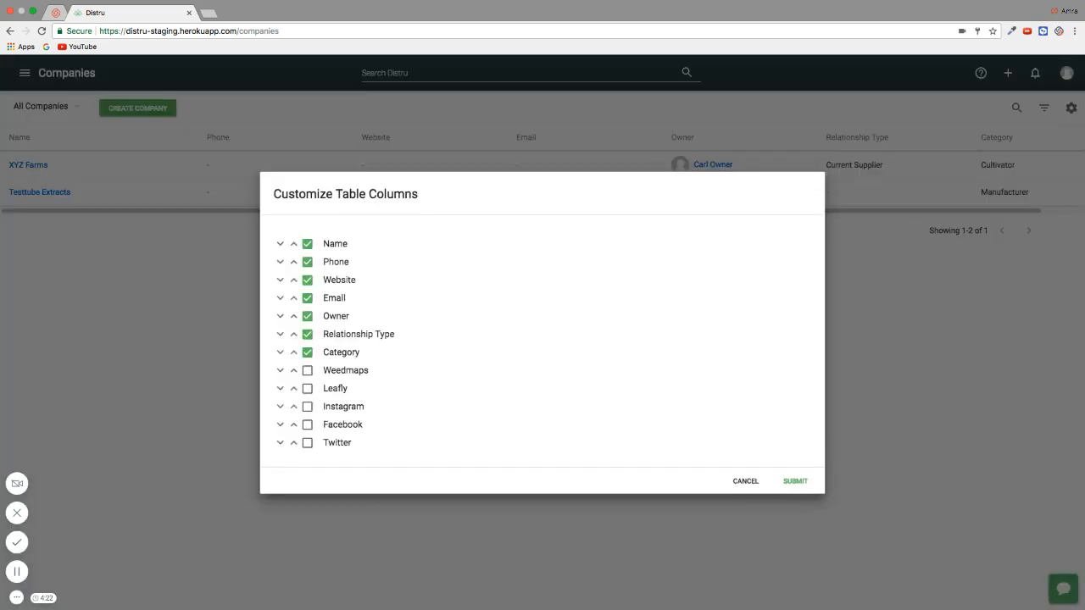
left_click(294, 353)
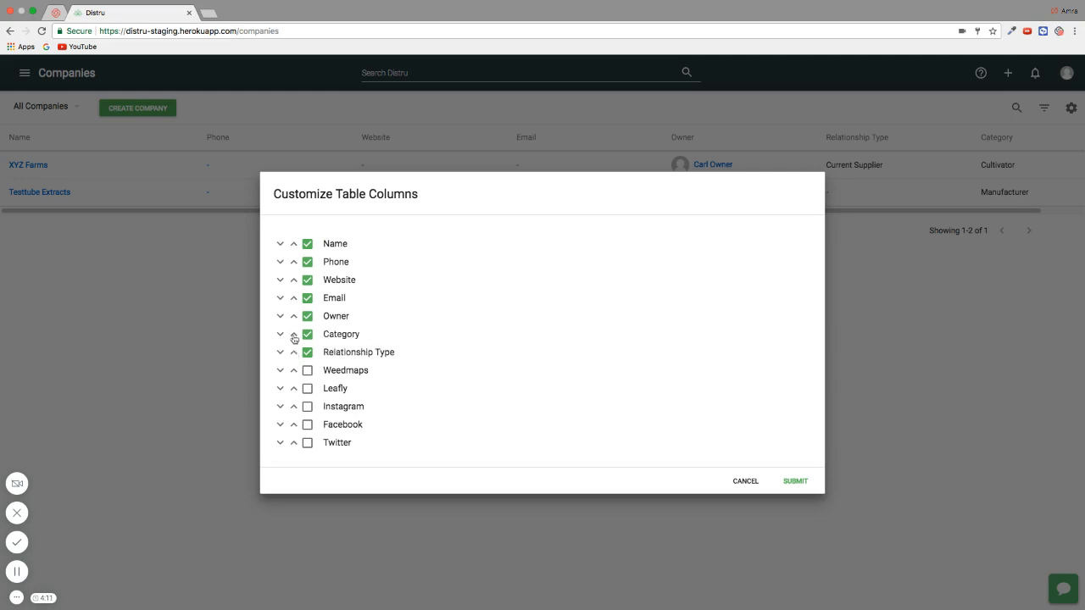
left_click(795, 481)
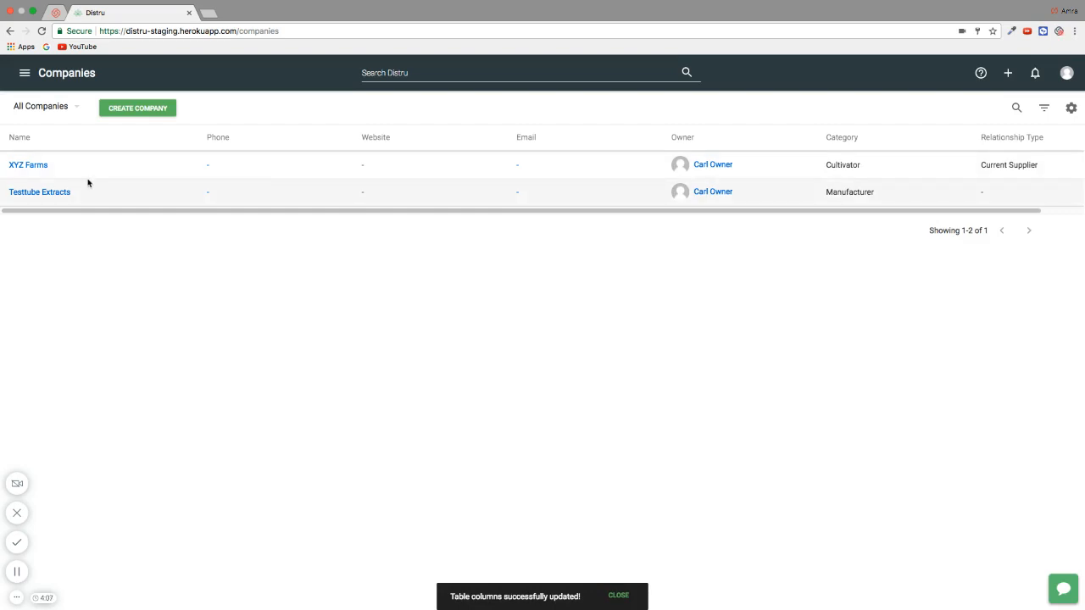
Start a new company named 'Harvest'
left_click(150, 111)
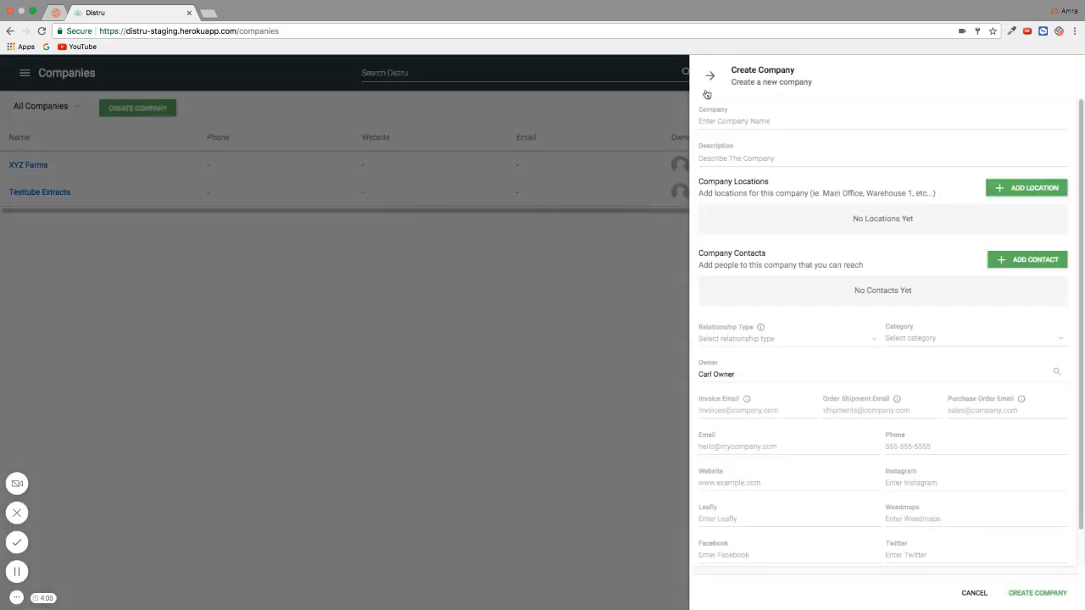
left_click(721, 121)
type("Harvest")
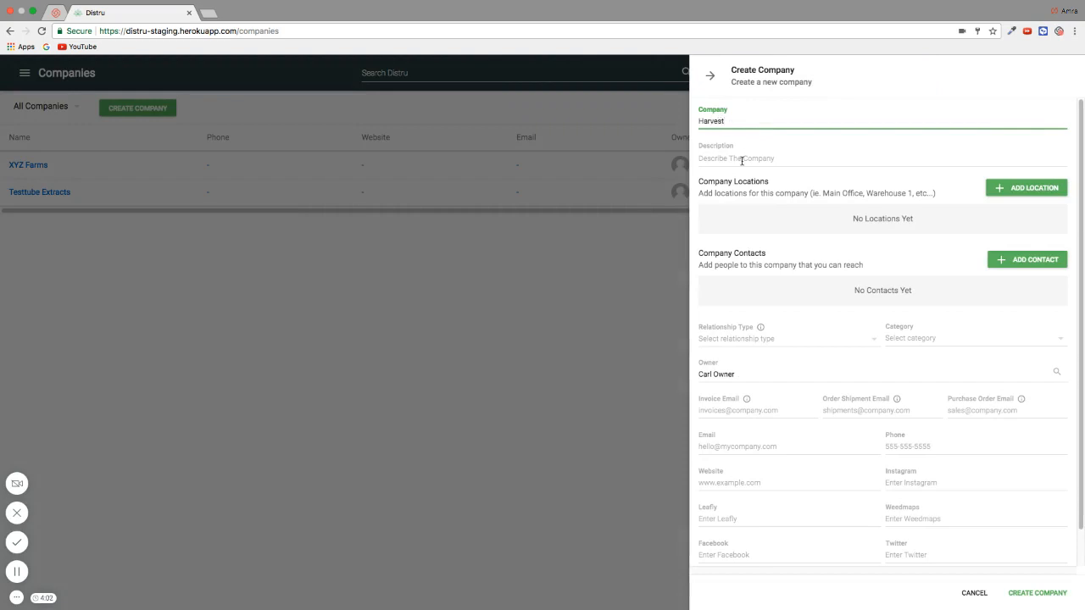
left_click(1026, 188)
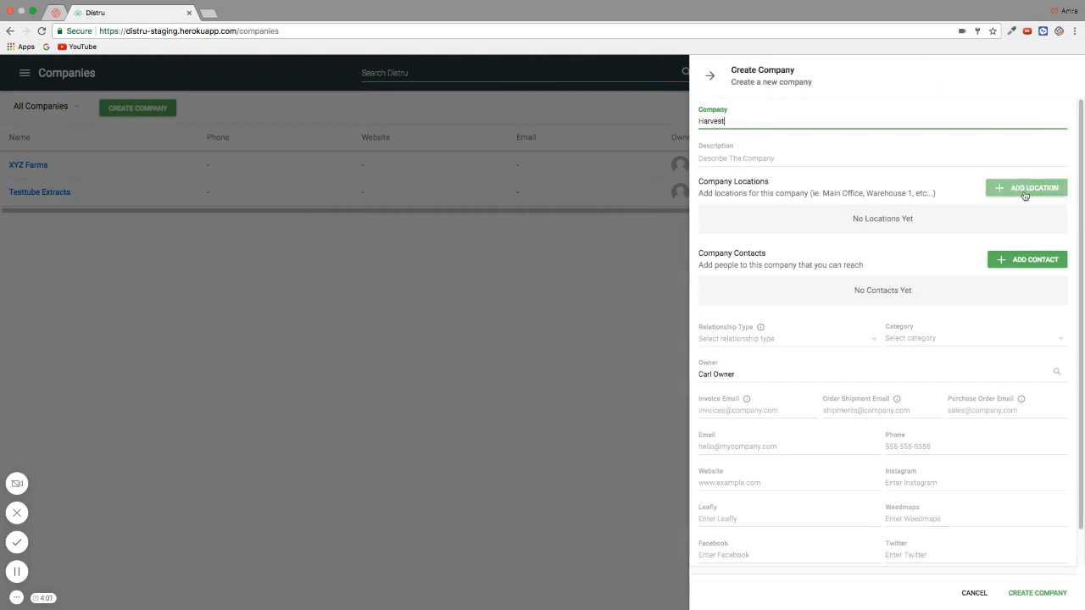
left_click(584, 344)
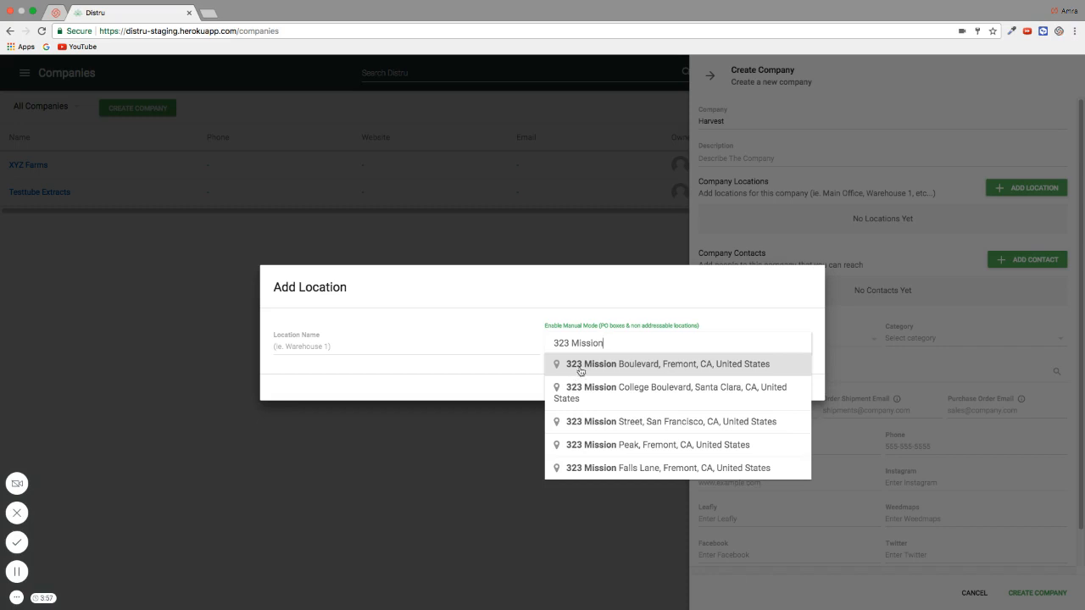
left_click(603, 423)
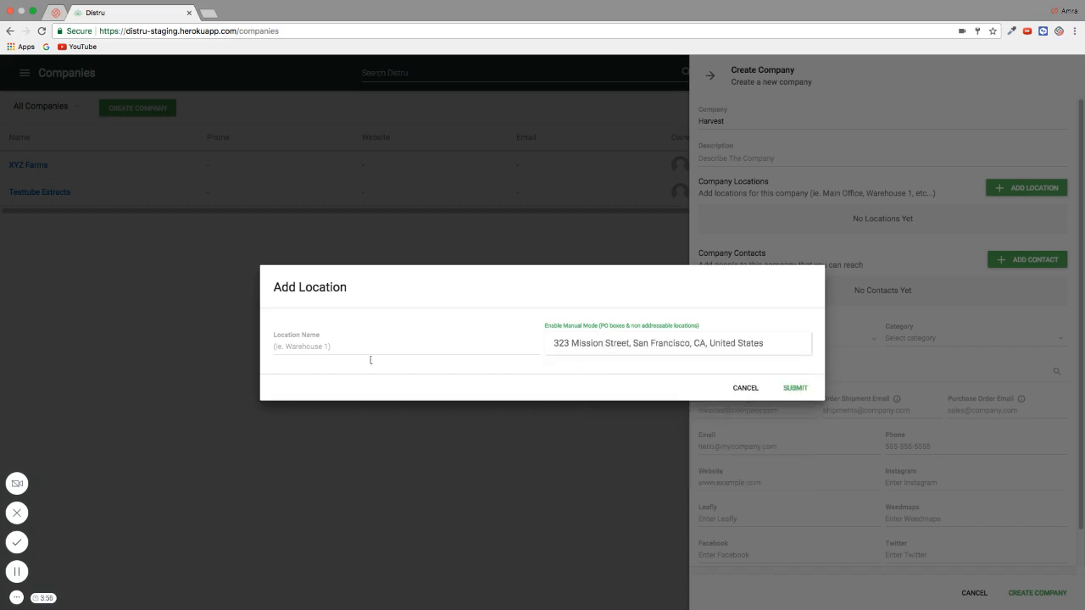
left_click(353, 348)
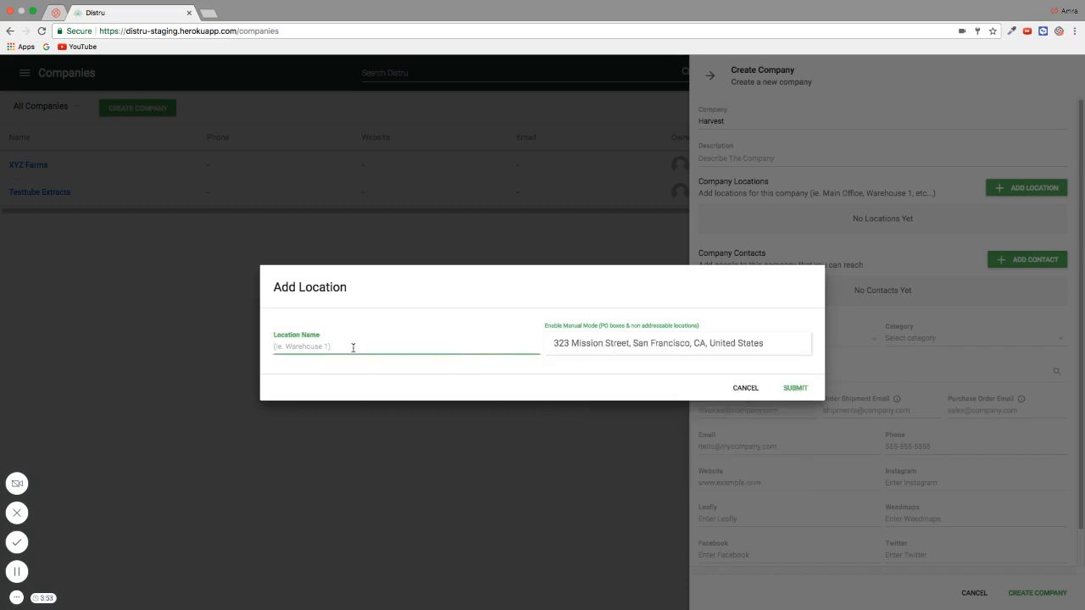
type("Retail 1")
left_click(793, 389)
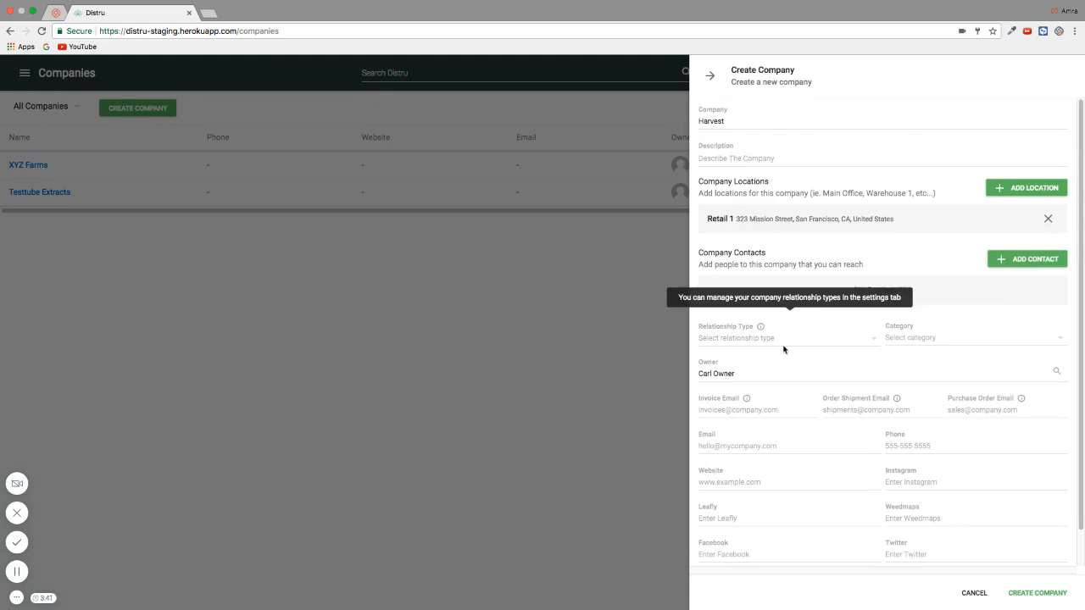
Set relationship type Current Customer and category Dispensary, then create the Harvest company
left_click(753, 345)
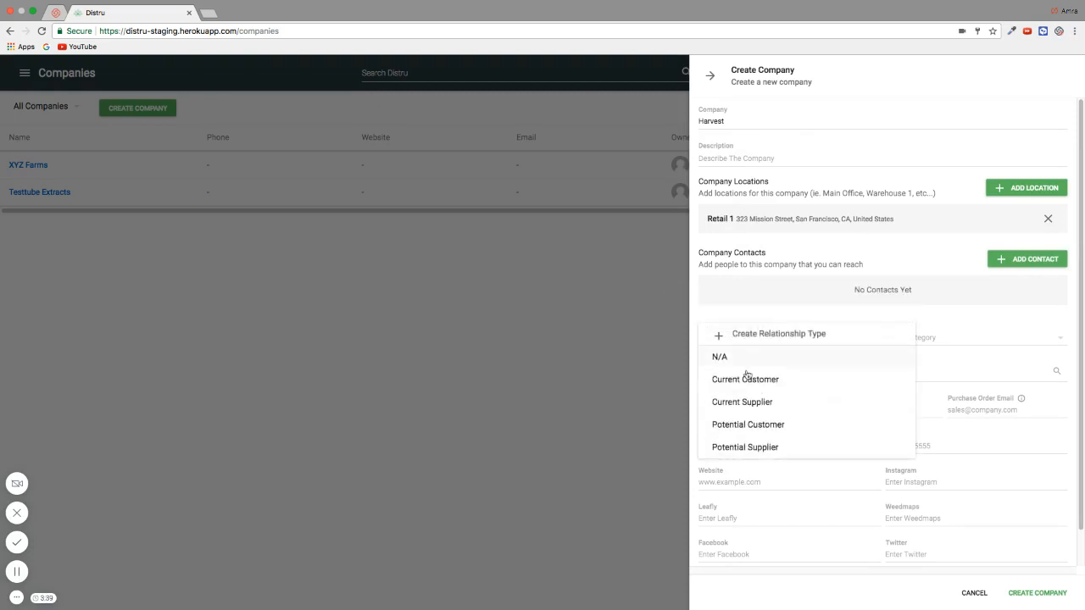
left_click(742, 392)
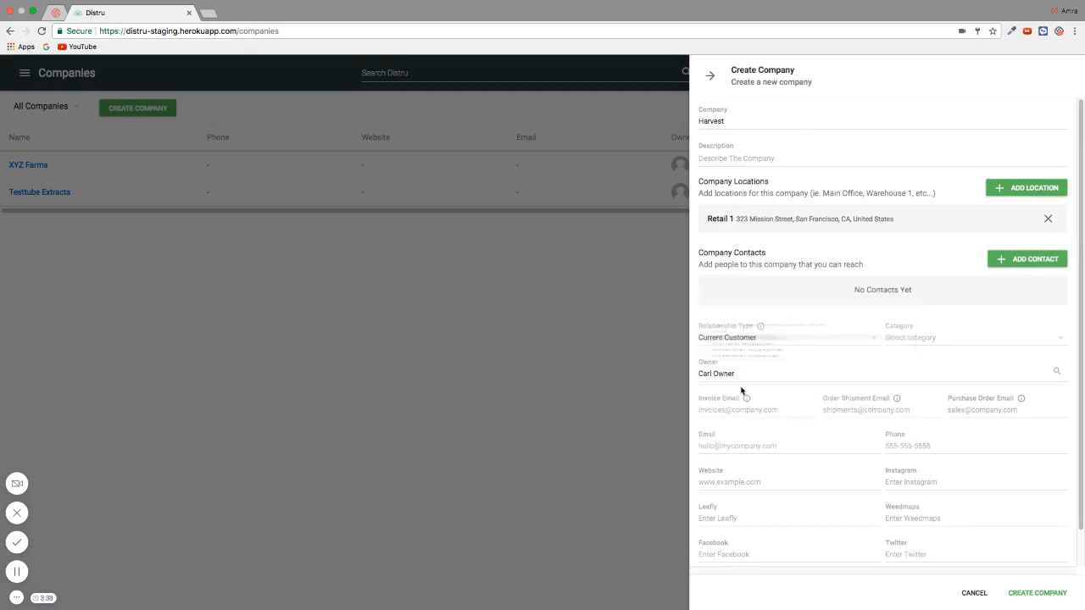
left_click(911, 342)
left_click(903, 360)
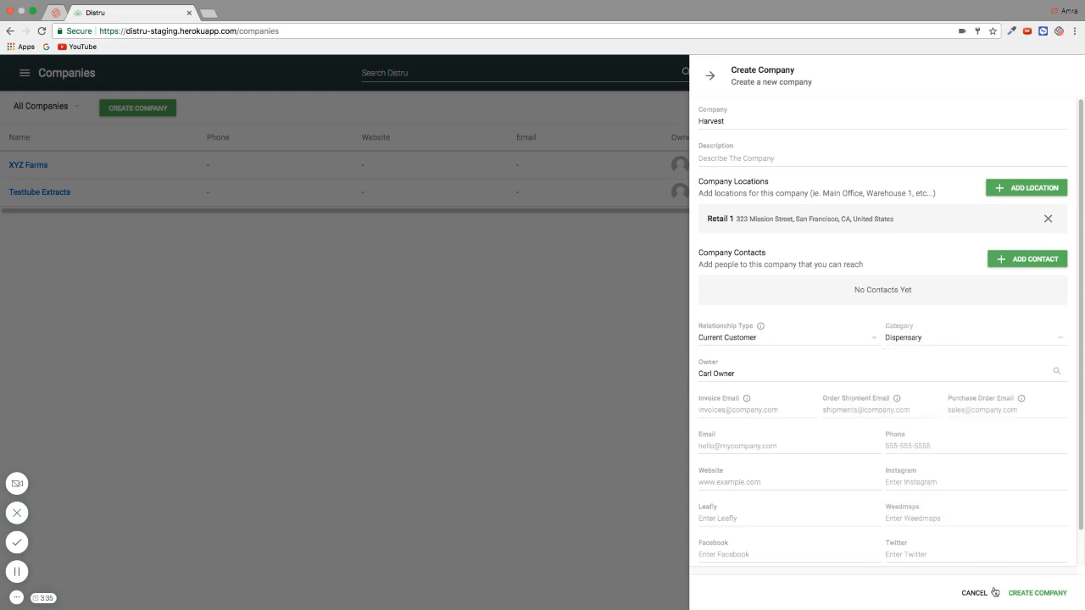
left_click(1023, 594)
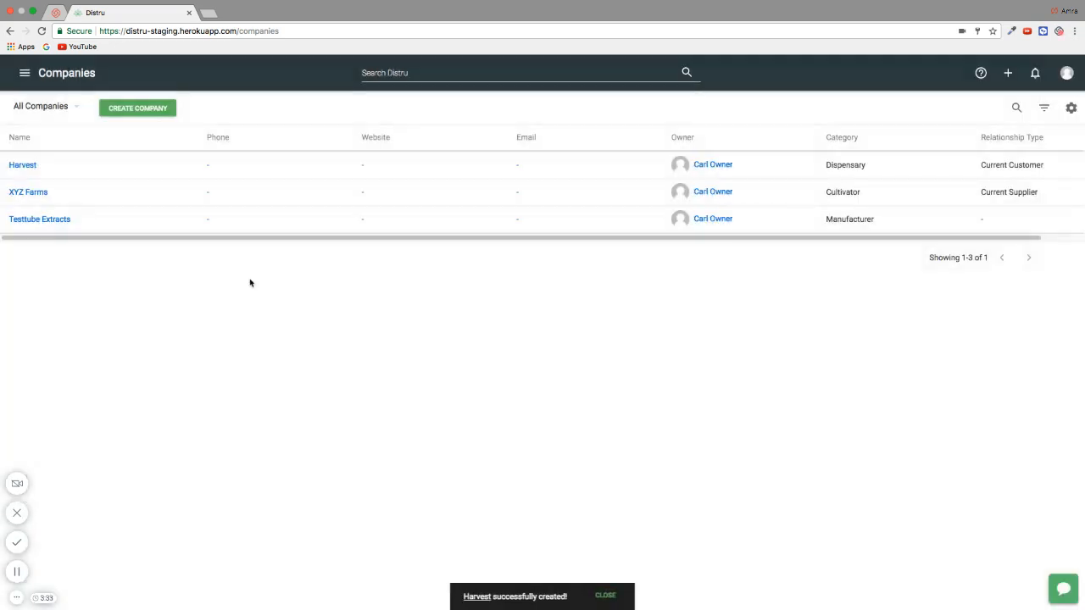